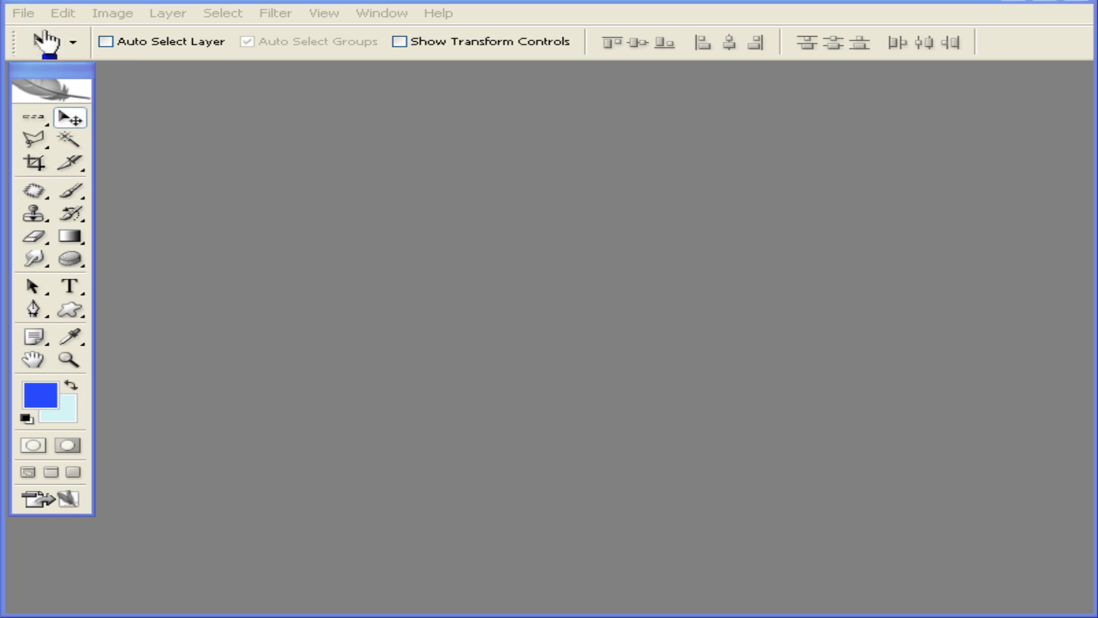
# Create a new 10 by 8 inch RGB document with a white background and a resolution of 75 pixels/inch
pyautogui.click(24, 16)
pyautogui.click(26, 17)
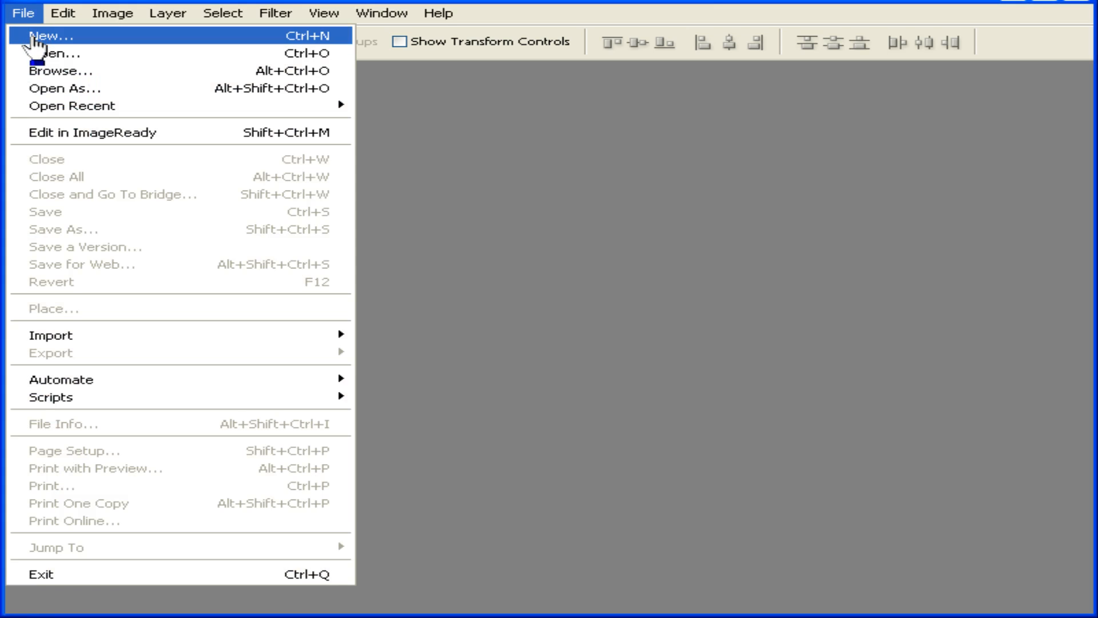
pyautogui.click(35, 38)
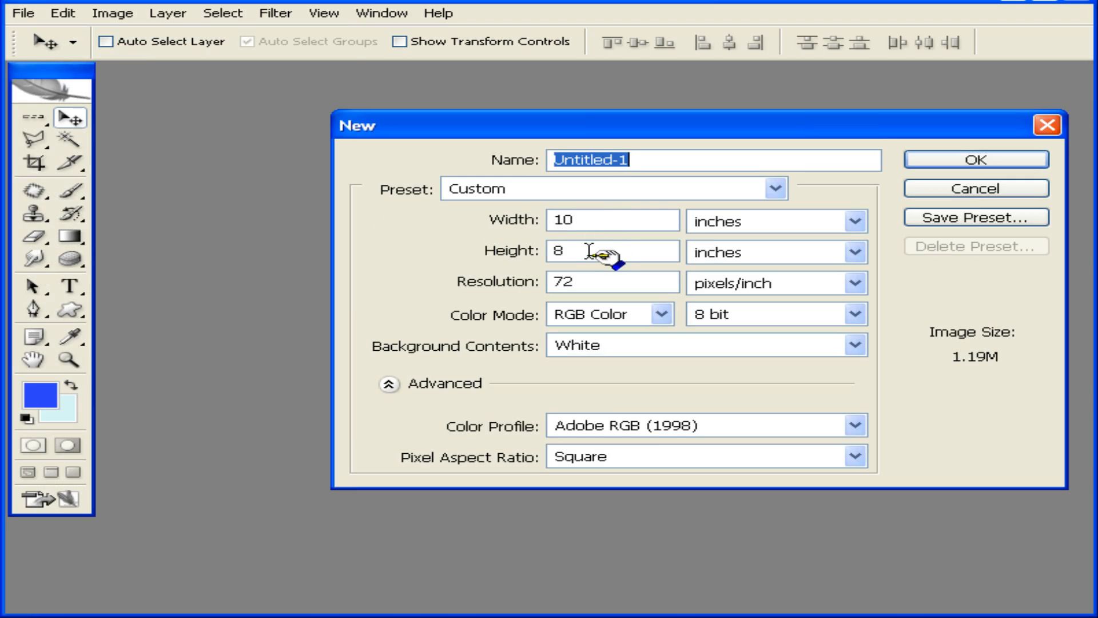
pyautogui.doubleClick(583, 282)
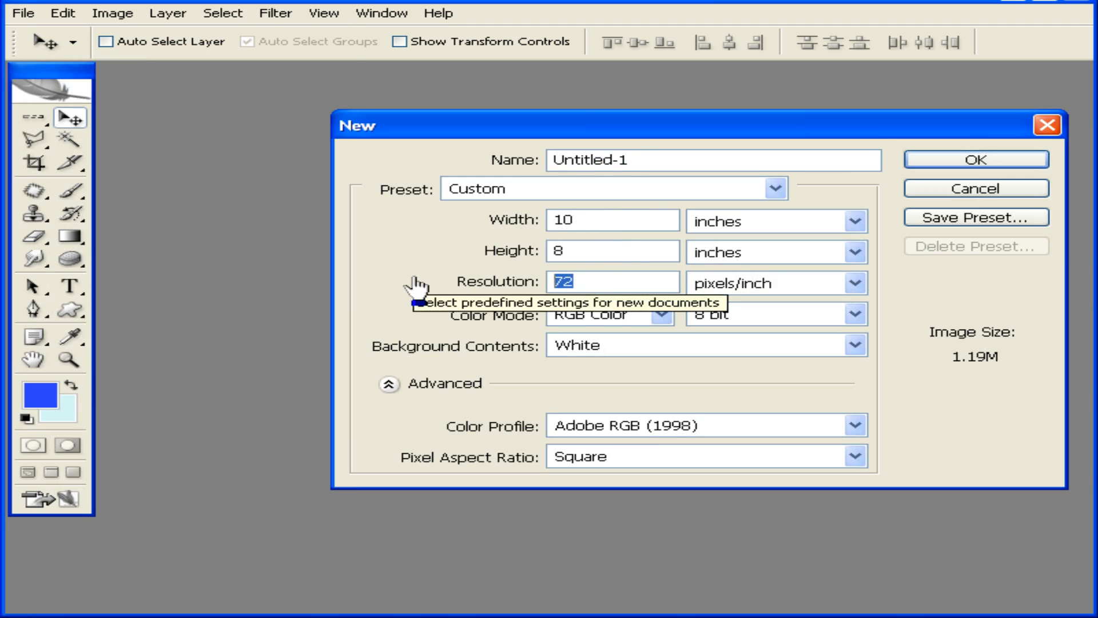
pyautogui.write('75')
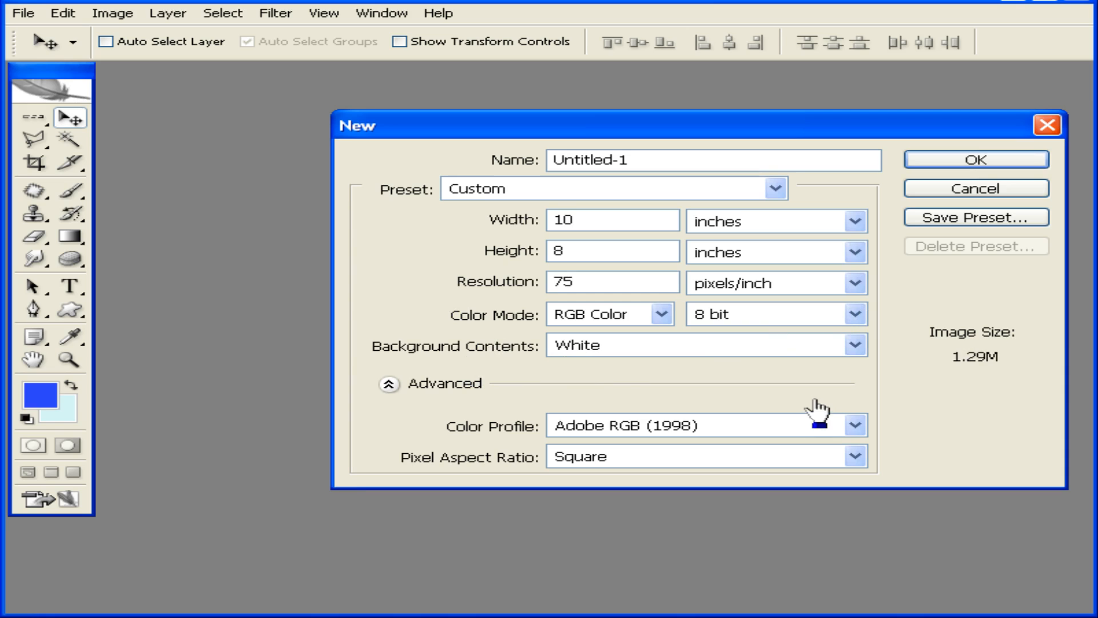
pyautogui.click(989, 165)
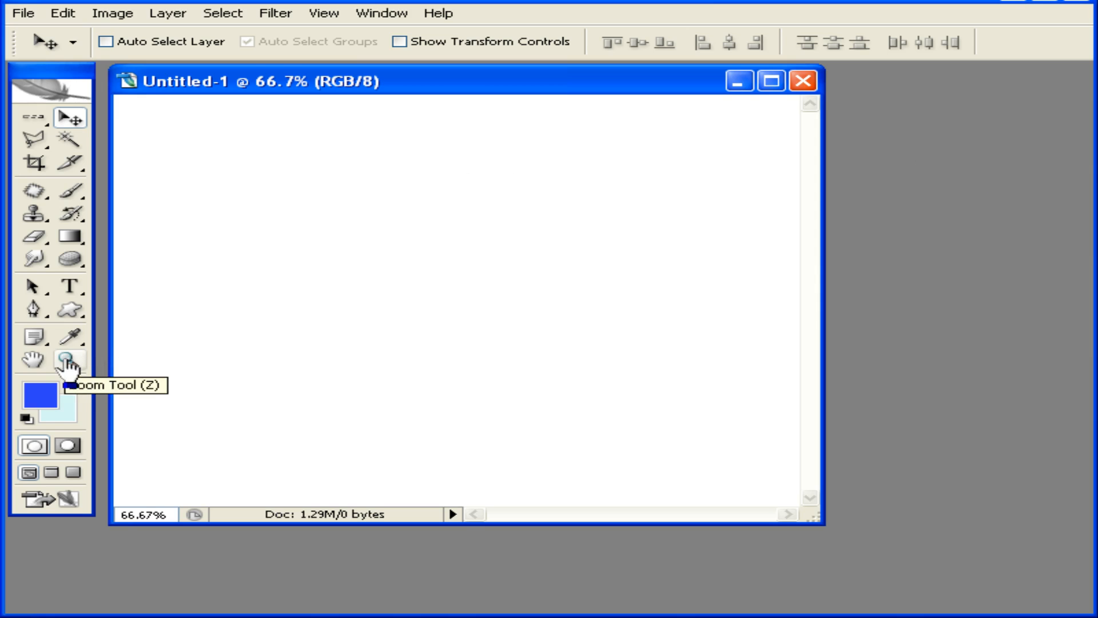
# Set the foreground colour to bright red, hex f5112c
pyautogui.doubleClick(34, 361)
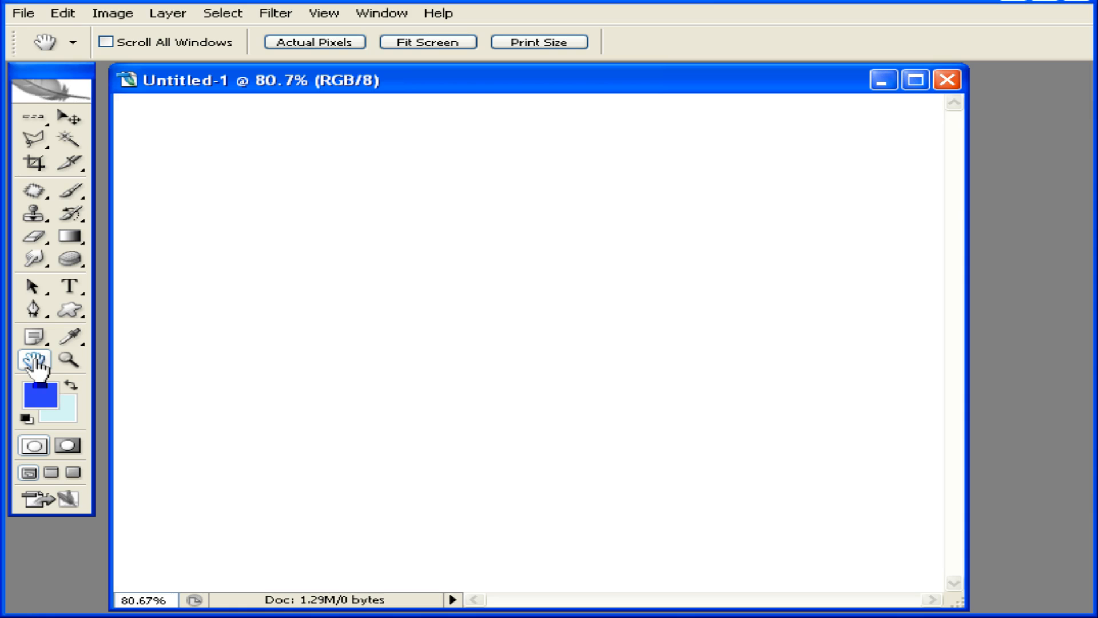
pyautogui.click(42, 396)
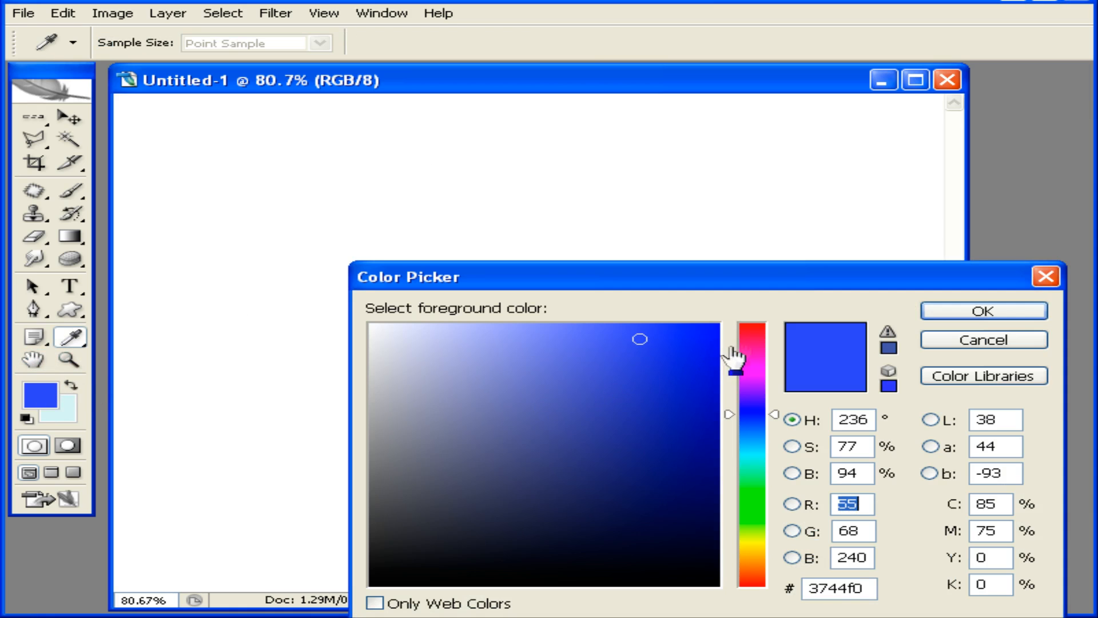
pyautogui.click(751, 329)
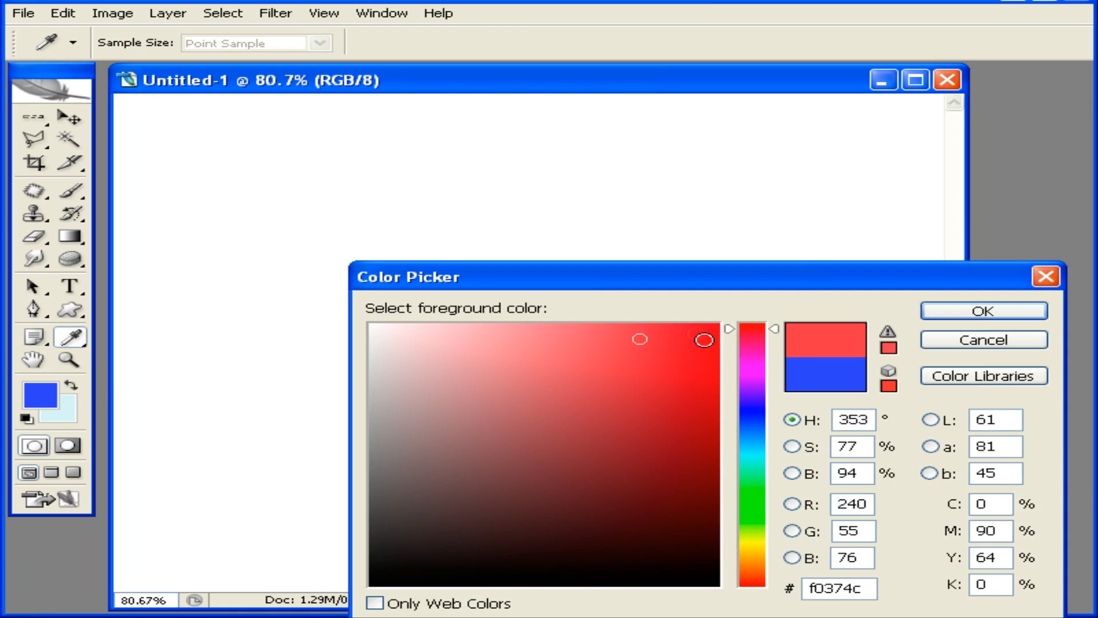
pyautogui.click(694, 333)
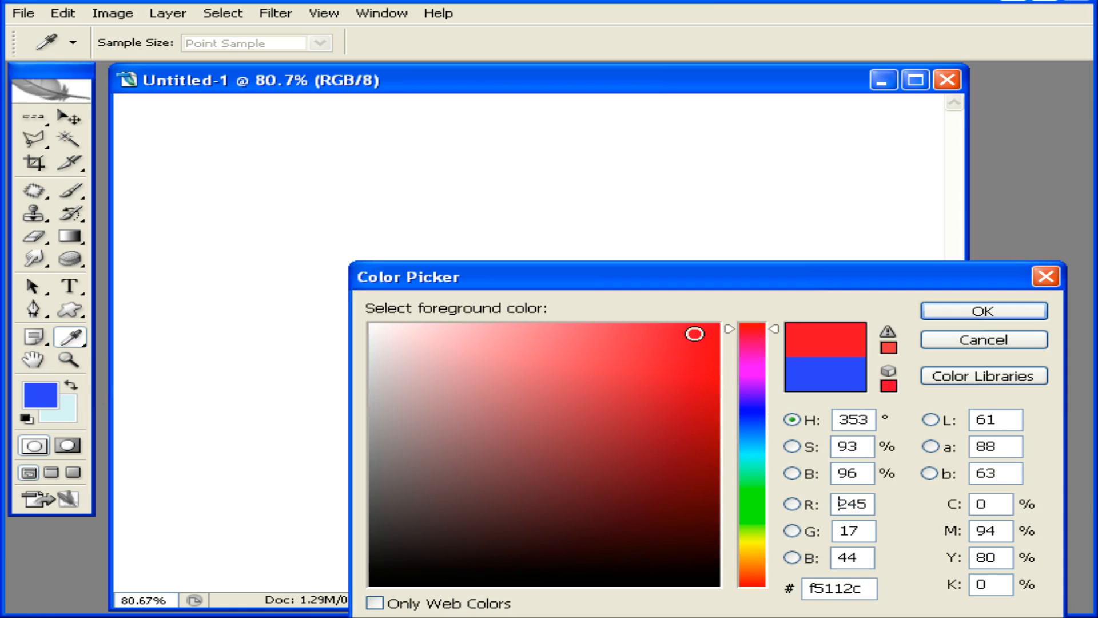
pyautogui.click(952, 312)
pyautogui.press('h')
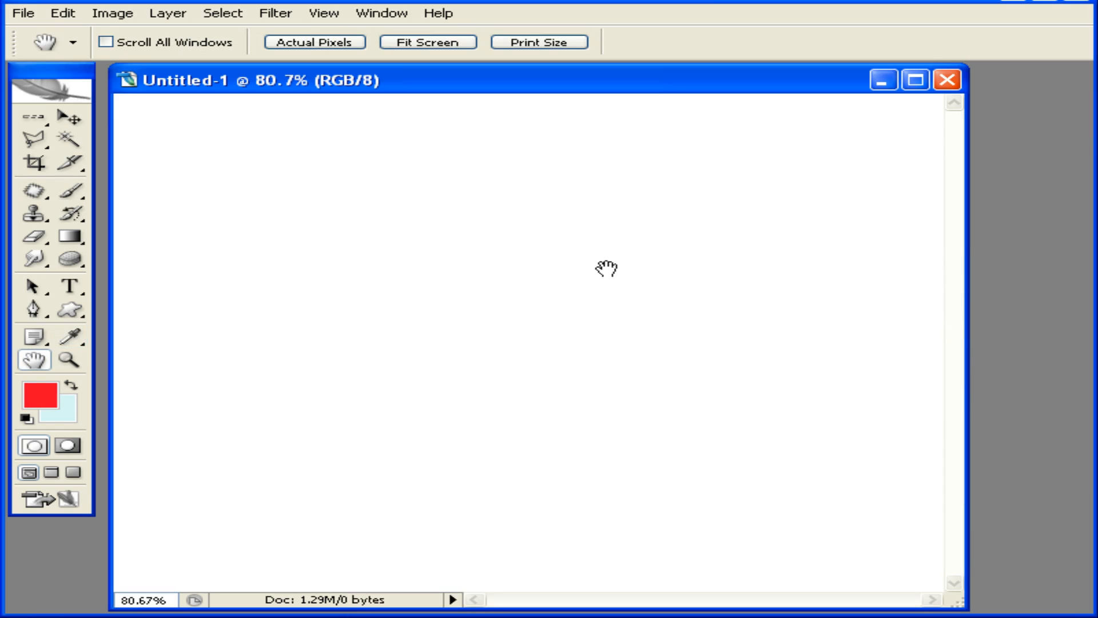
# Set up the Type tool with the Arial Black font at 72 pt
pyautogui.press('t')
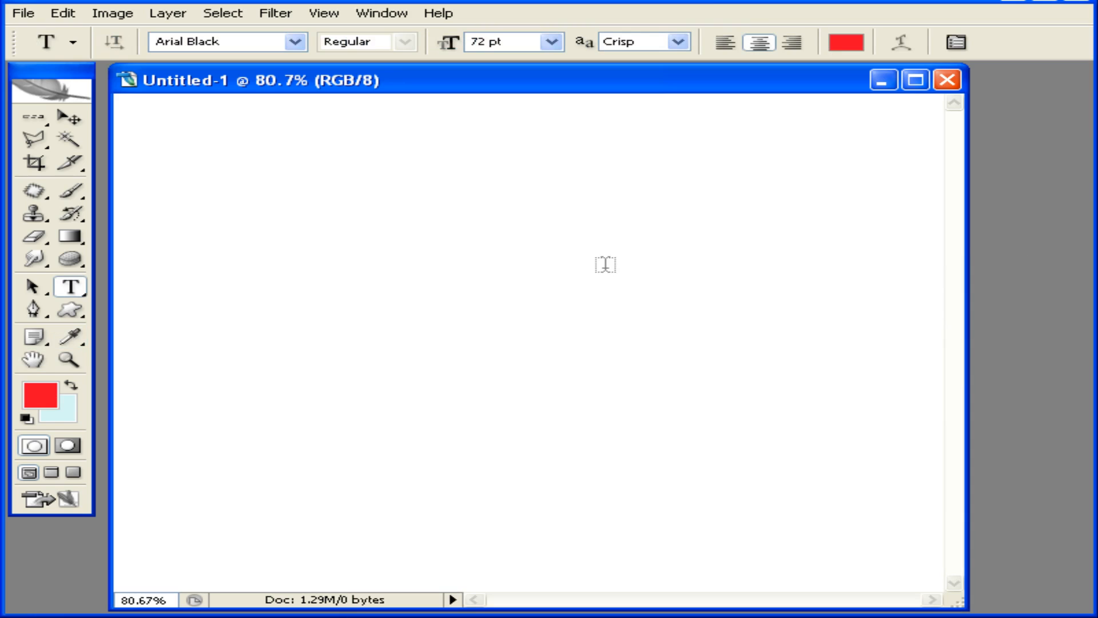
pyautogui.click(260, 41)
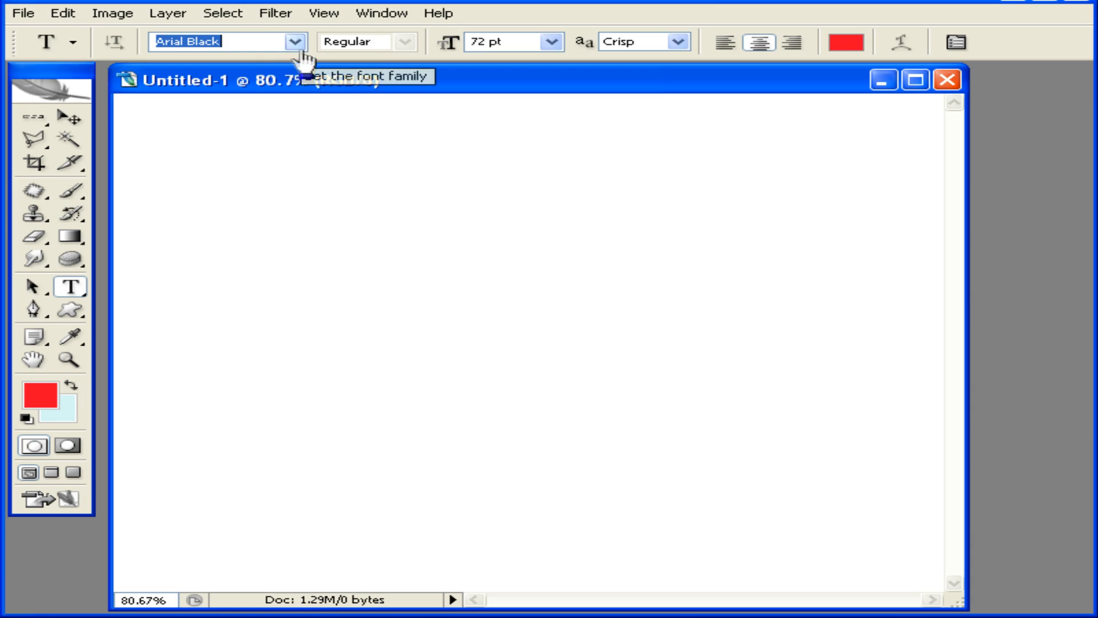
pyautogui.click(293, 41)
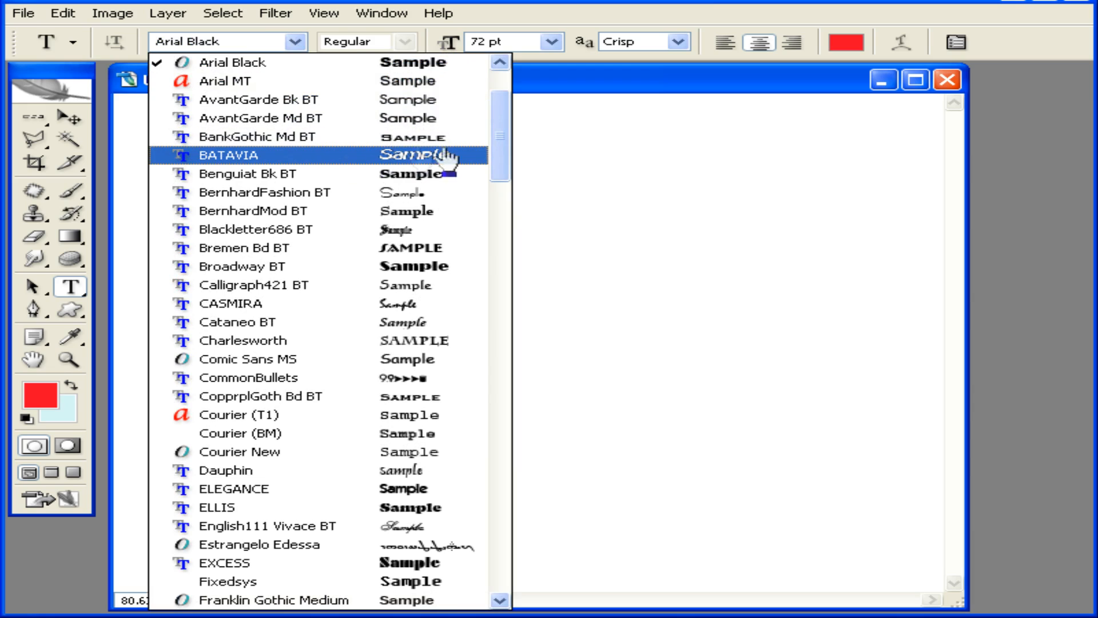
pyautogui.click(269, 63)
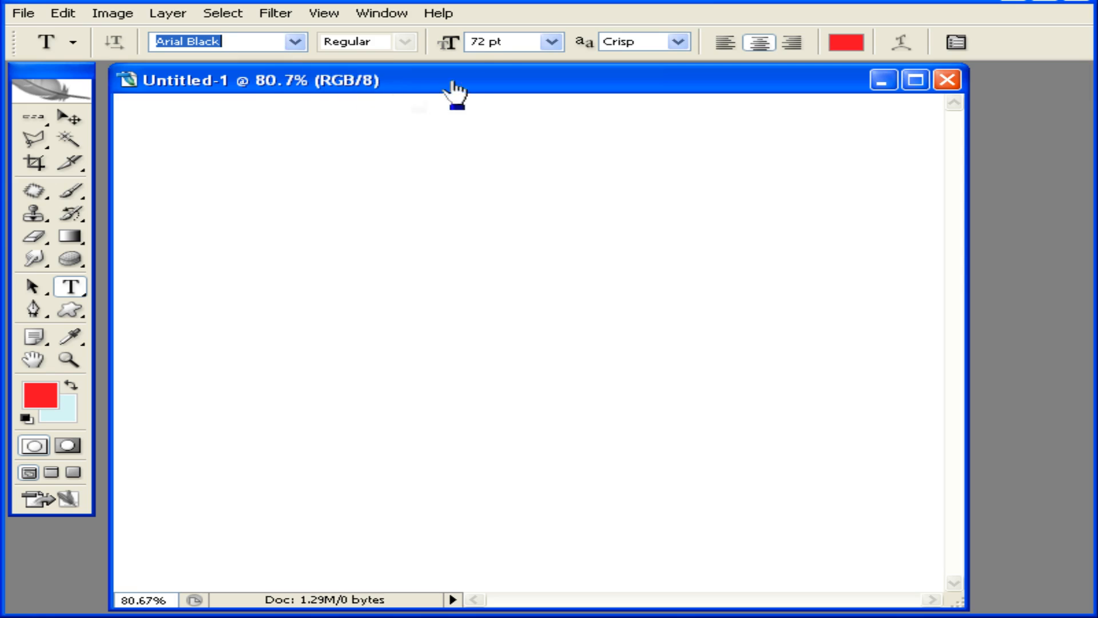
pyautogui.click(551, 42)
pyautogui.click(509, 318)
# Add the text "Shadow" to the canvas and reposition it near the middle of the document
pyautogui.click(354, 336)
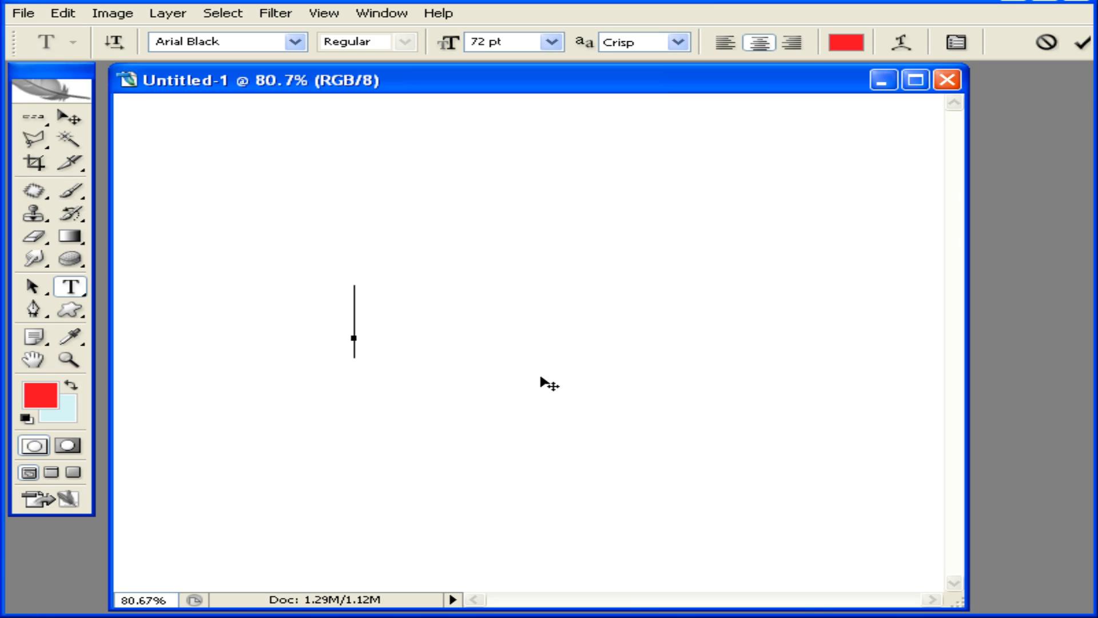
pyautogui.write('S')
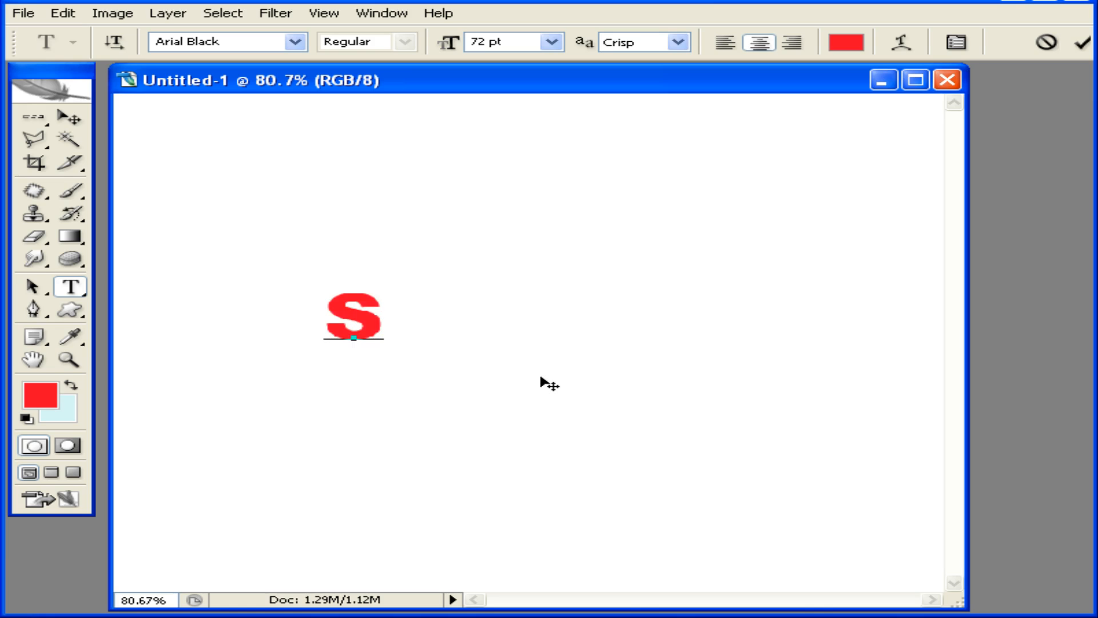
pyautogui.write('had')
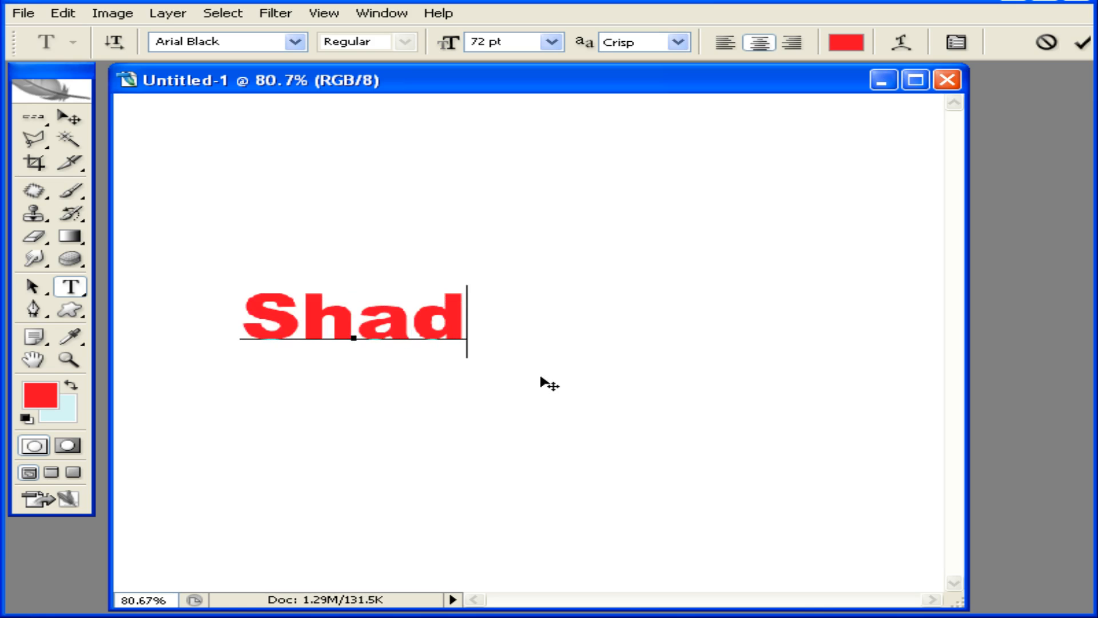
pyautogui.write('ow')
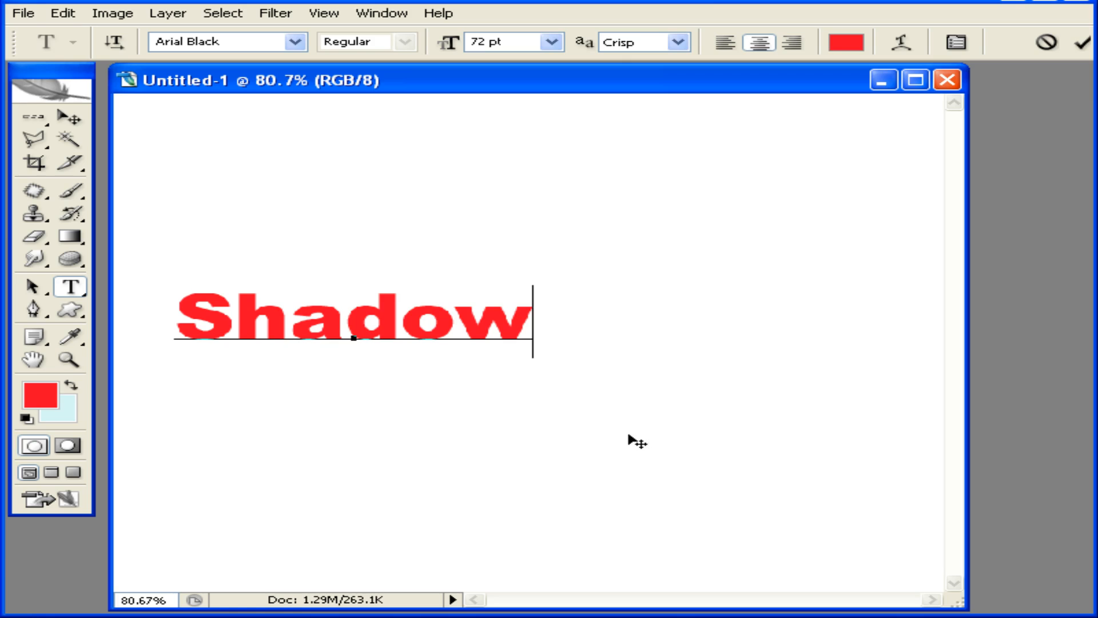
pyautogui.moveTo(578, 446); pyautogui.dragTo(755, 485)
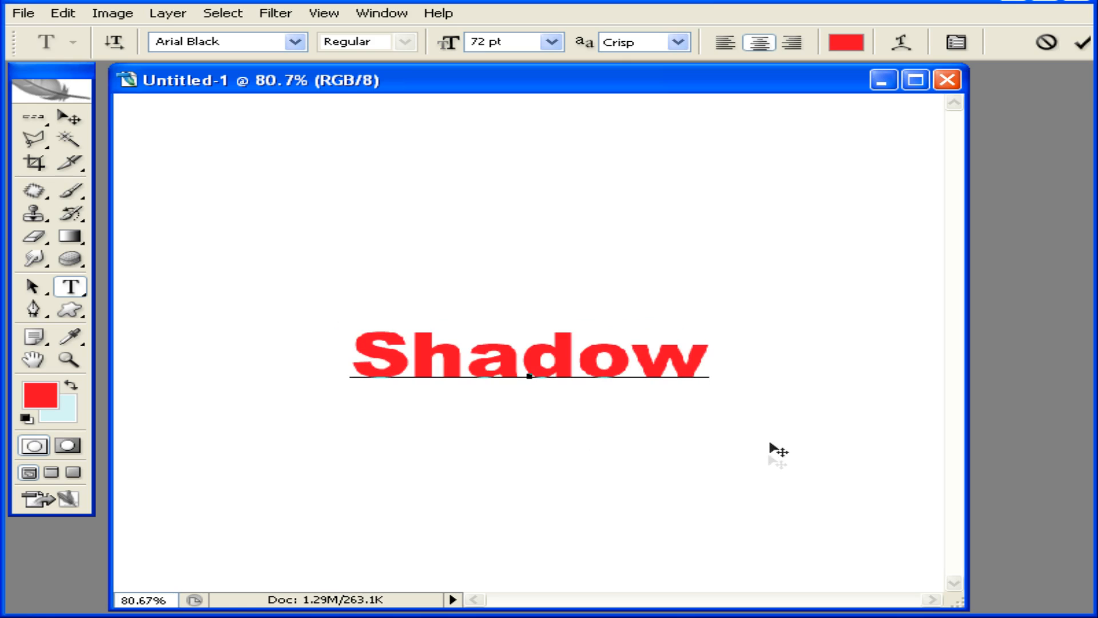
pyautogui.click(1079, 48)
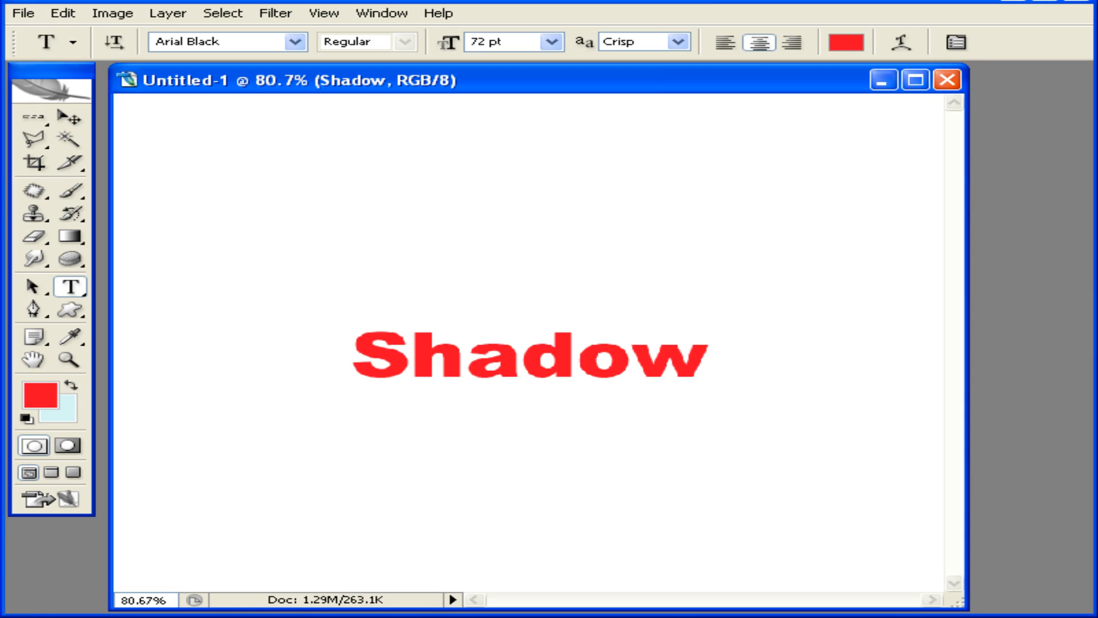
# Rasterize the Shadow text layer and move the Layers palette clear of the artwork
pyautogui.moveTo(1095, 114); pyautogui.dragTo(743, 119)
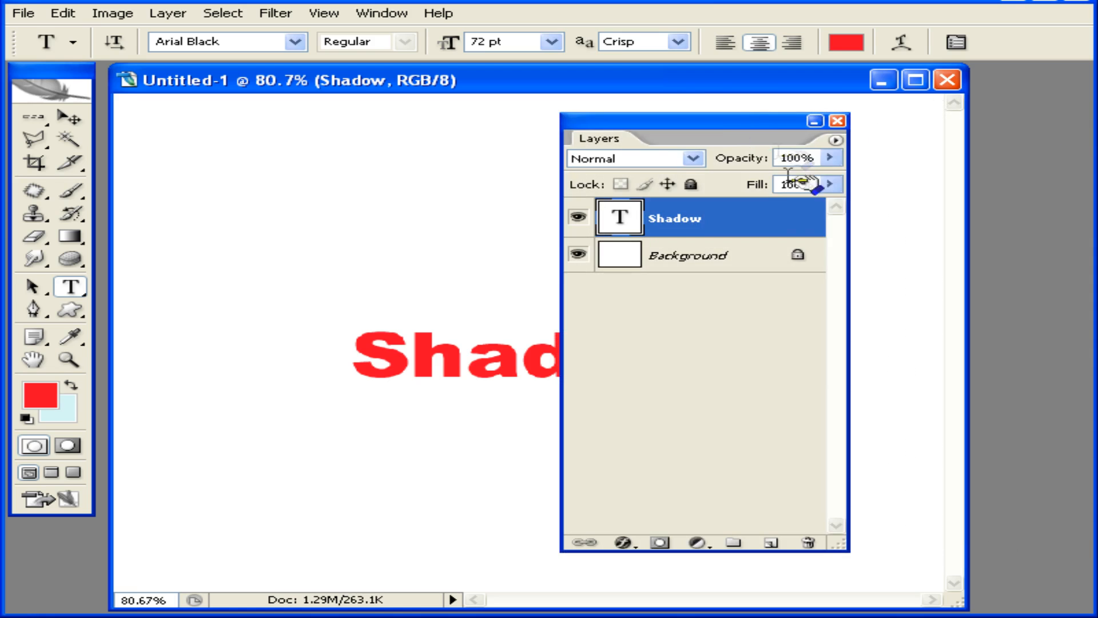
pyautogui.rightClick(682, 224)
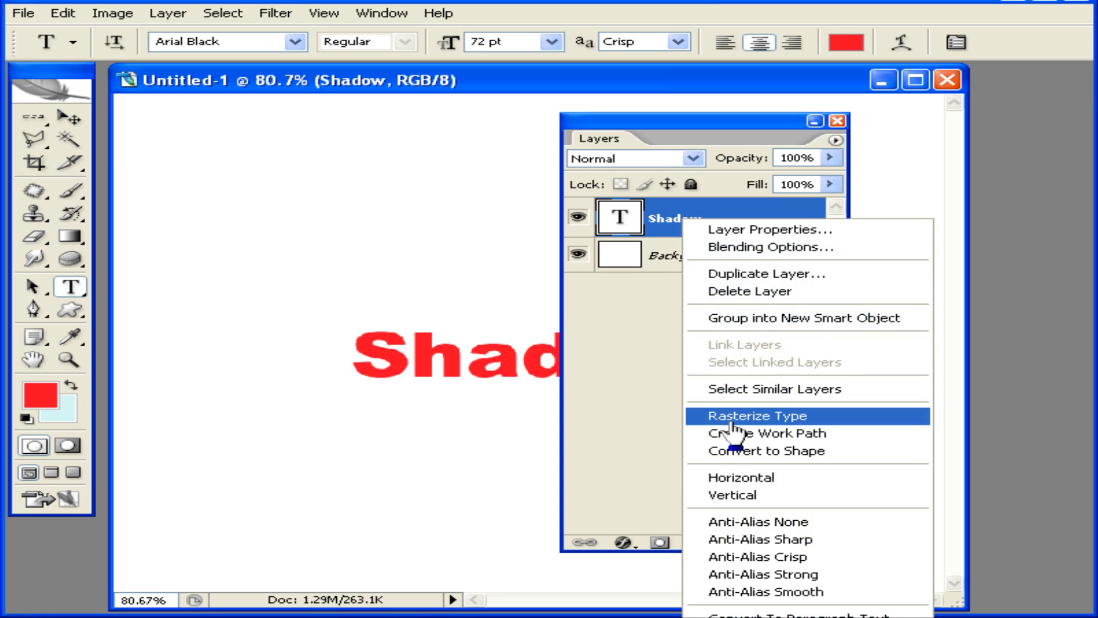
pyautogui.click(770, 417)
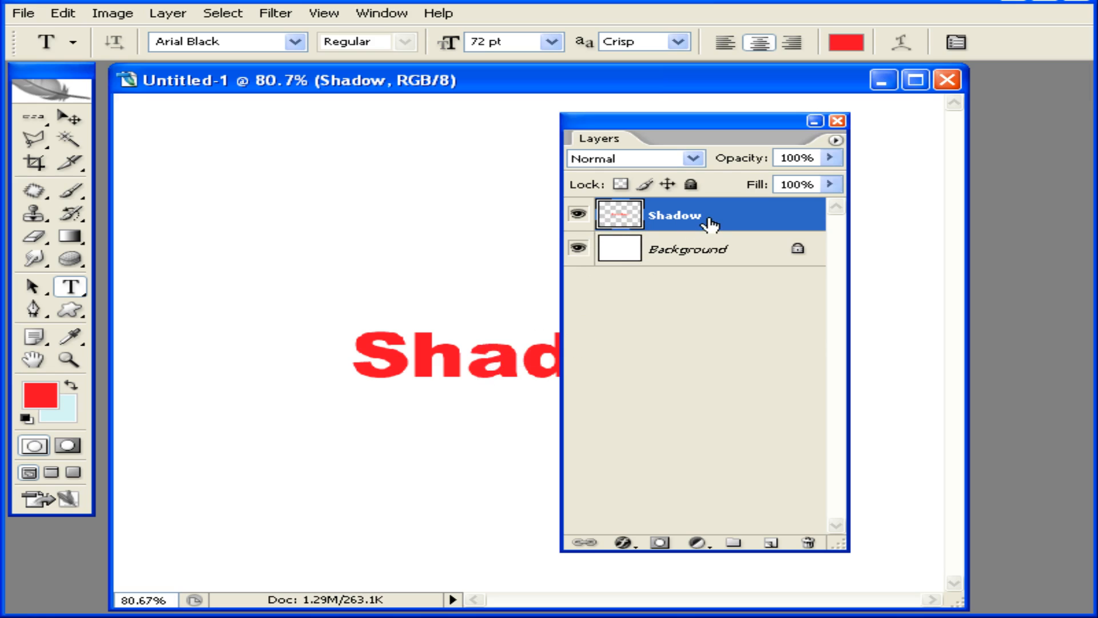
pyautogui.moveTo(657, 132); pyautogui.dragTo(895, 38)
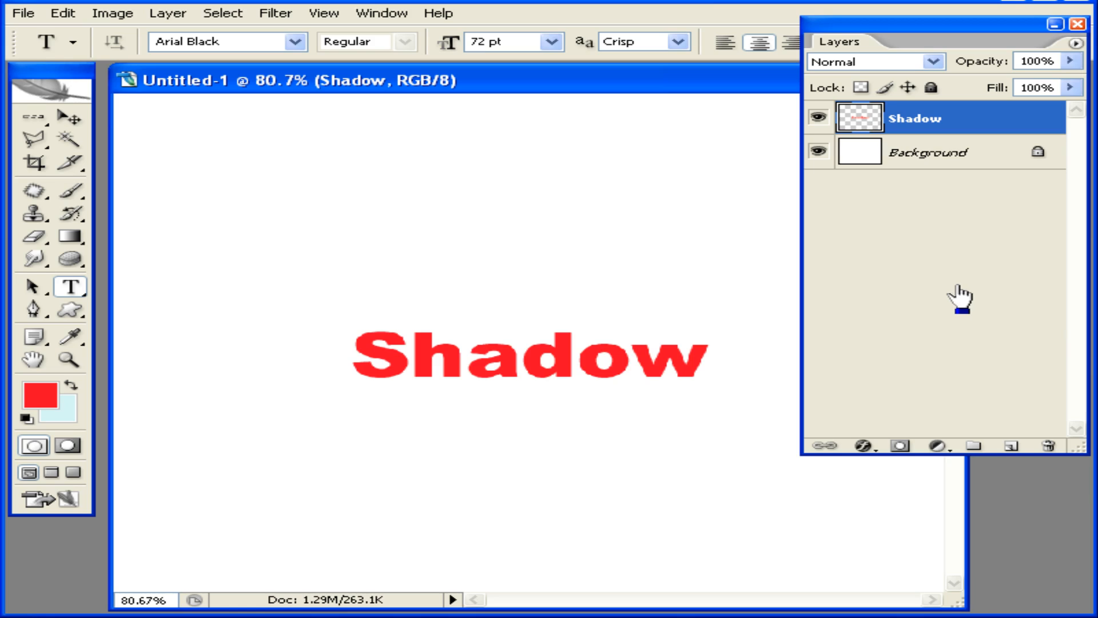
# Transform the Shadow text in perspective with a narrower top edge, and stretch it downward to about 220% height
pyautogui.hotkey('ctrl', 't')
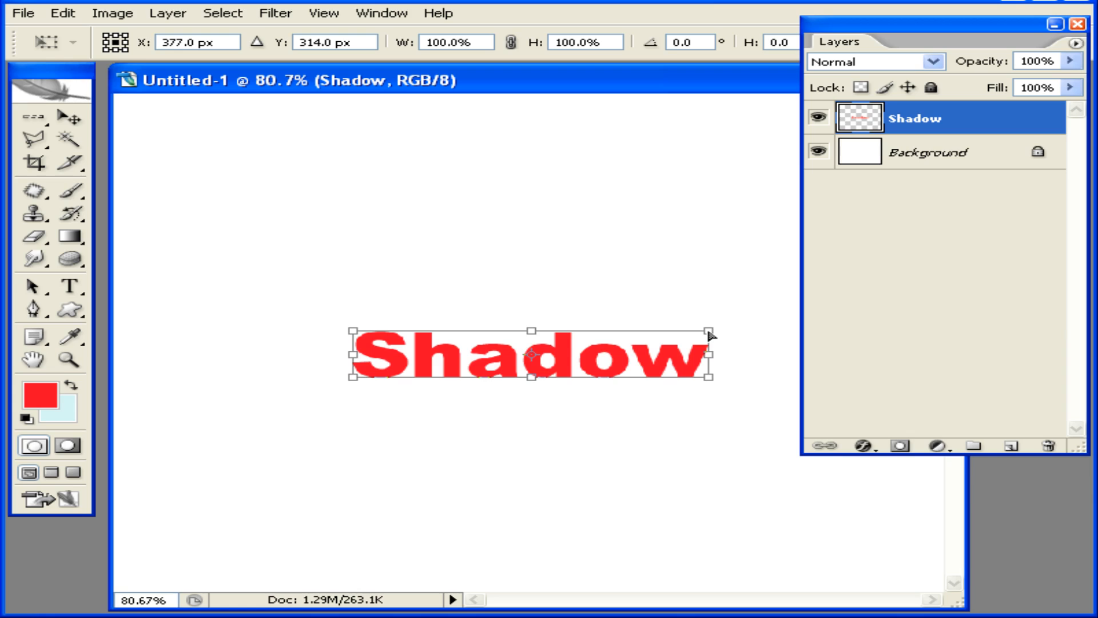
pyautogui.moveTo(707, 335); pyautogui.dragTo(674, 325)
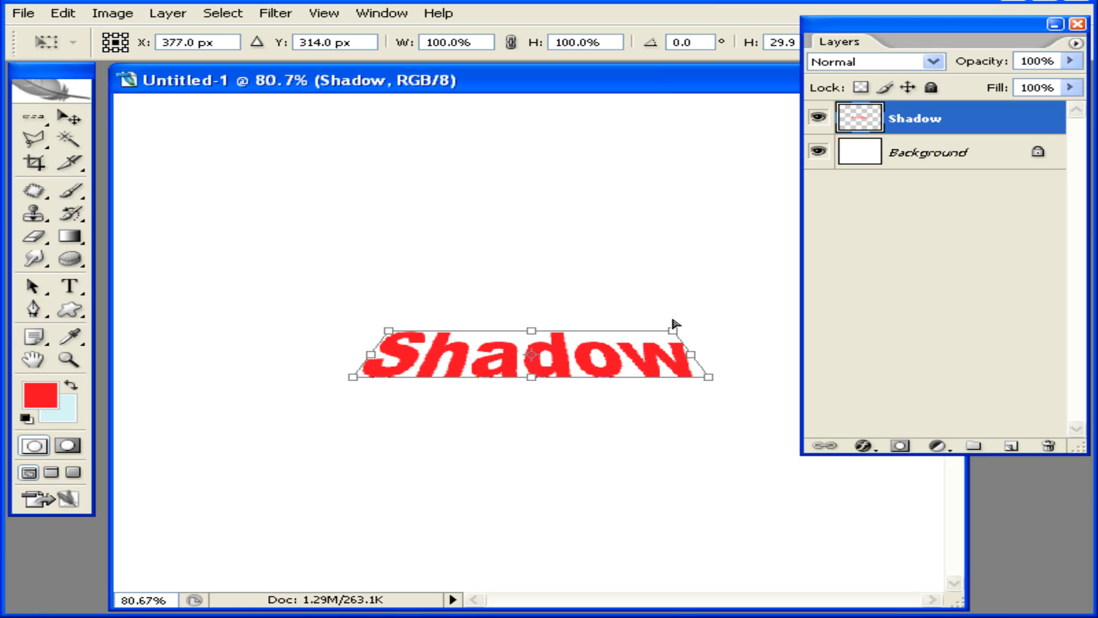
pyautogui.moveTo(674, 325); pyautogui.dragTo(671, 324)
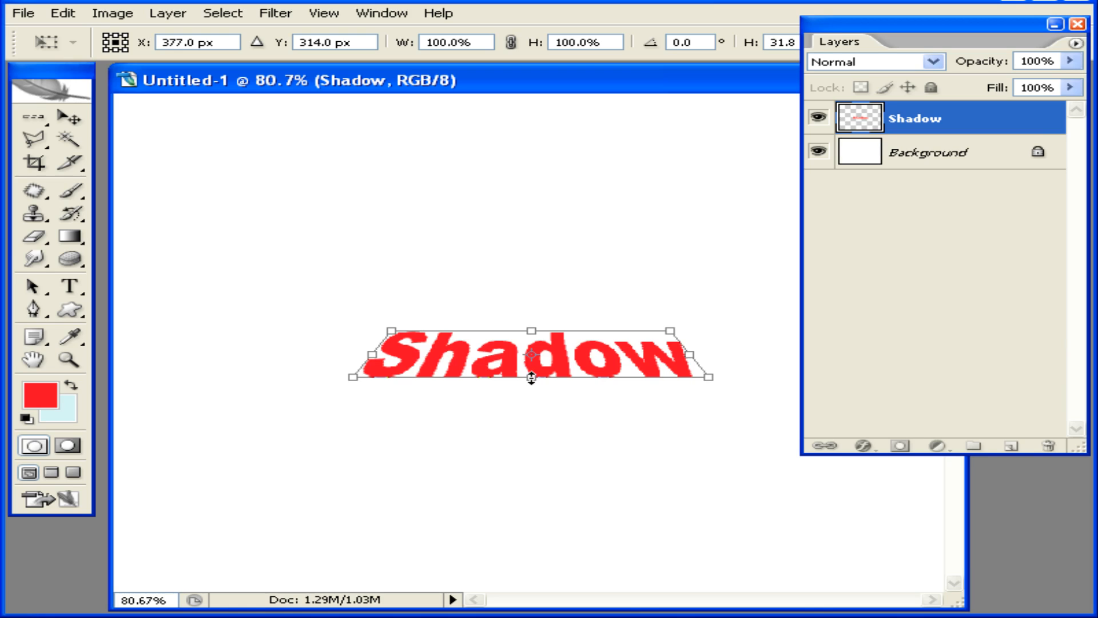
pyautogui.moveTo(530, 378); pyautogui.dragTo(530, 433)
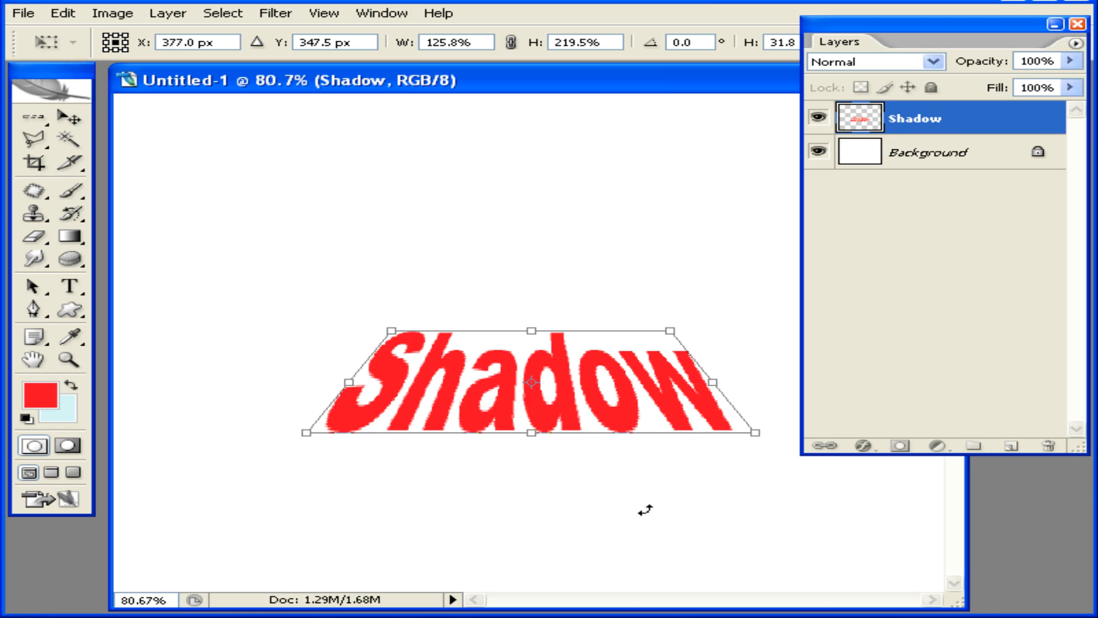
pyautogui.press('Return')
pyautogui.press('t')
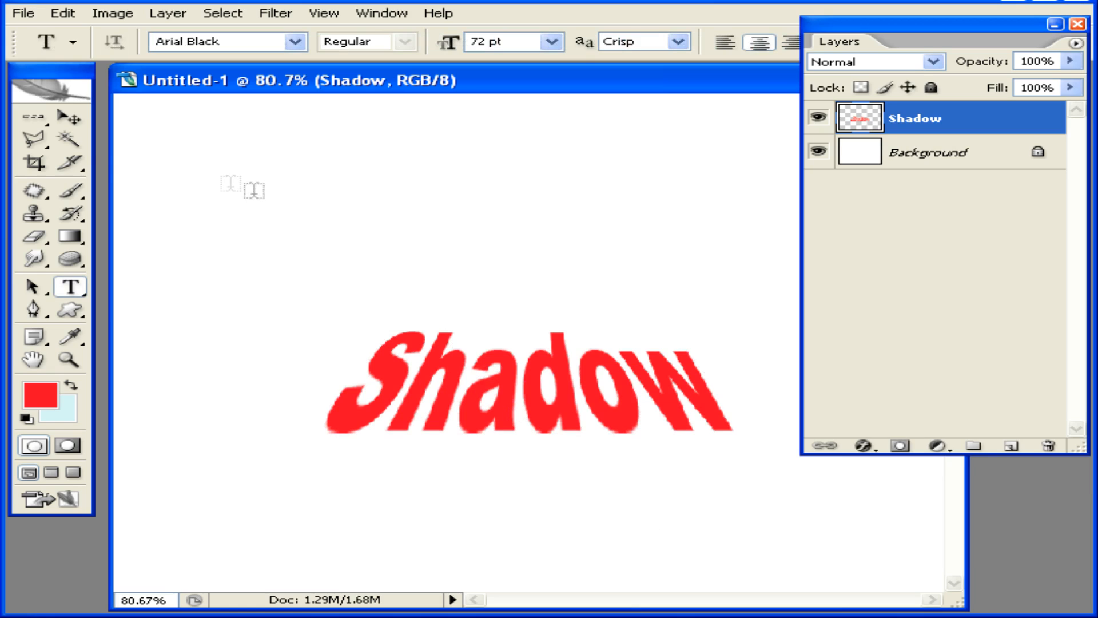
# Move the distorted Shadow text higher on the canvas and duplicate its layer
pyautogui.click(71, 118)
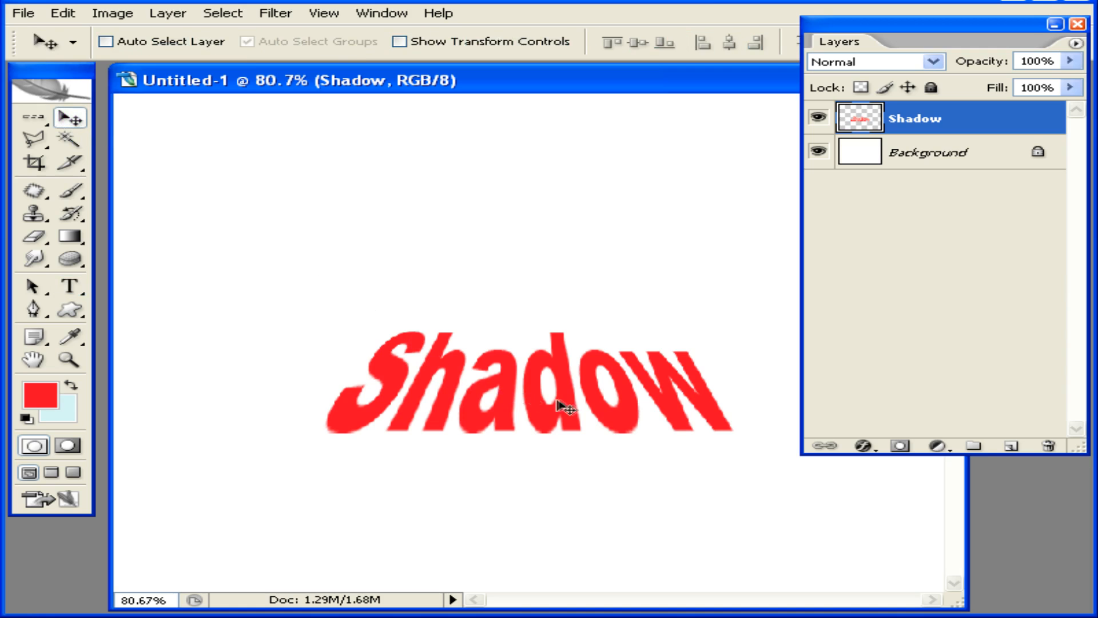
pyautogui.moveTo(569, 407); pyautogui.dragTo(587, 318)
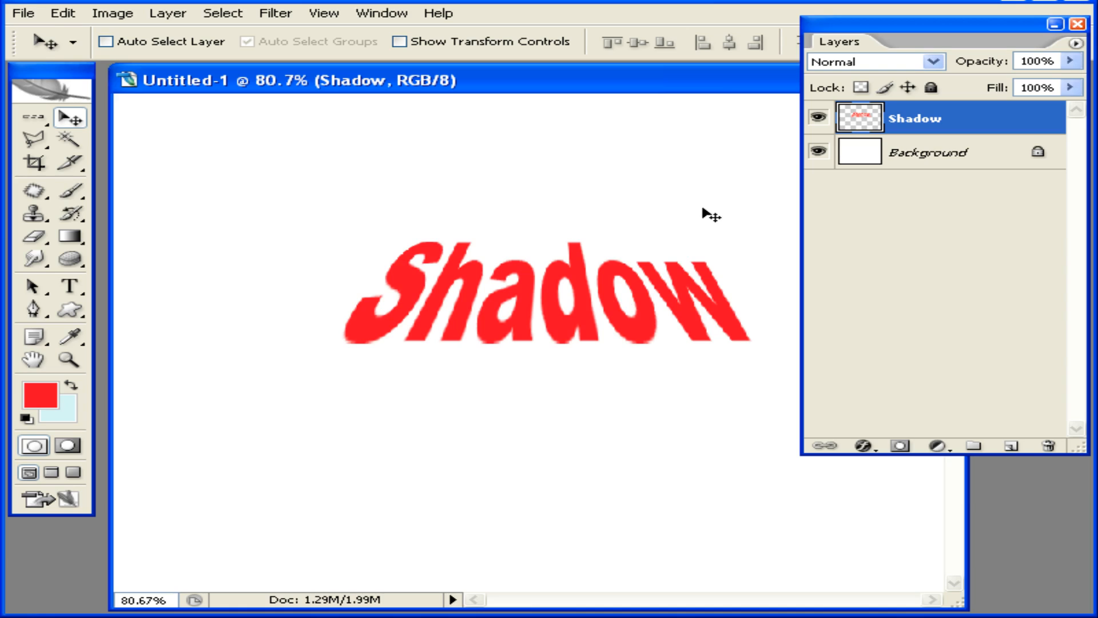
pyautogui.hotkey('ctrl', 'j')
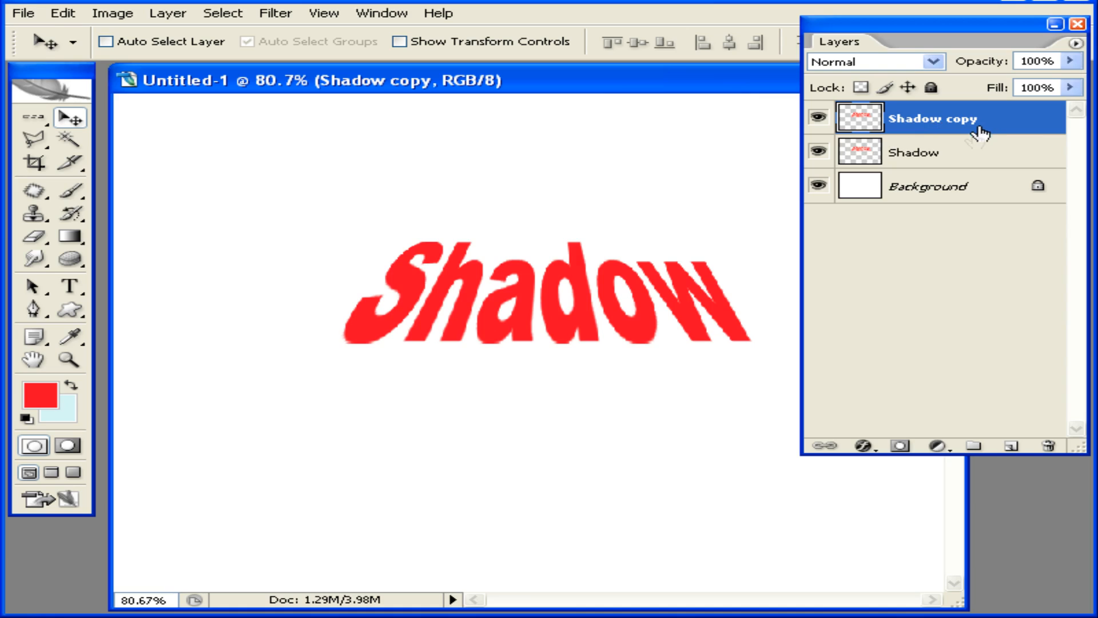
# Load the lower Shadow layer's text shape as a selection and fill it with black at 100% opacity in Normal mode
pyautogui.click(967, 158)
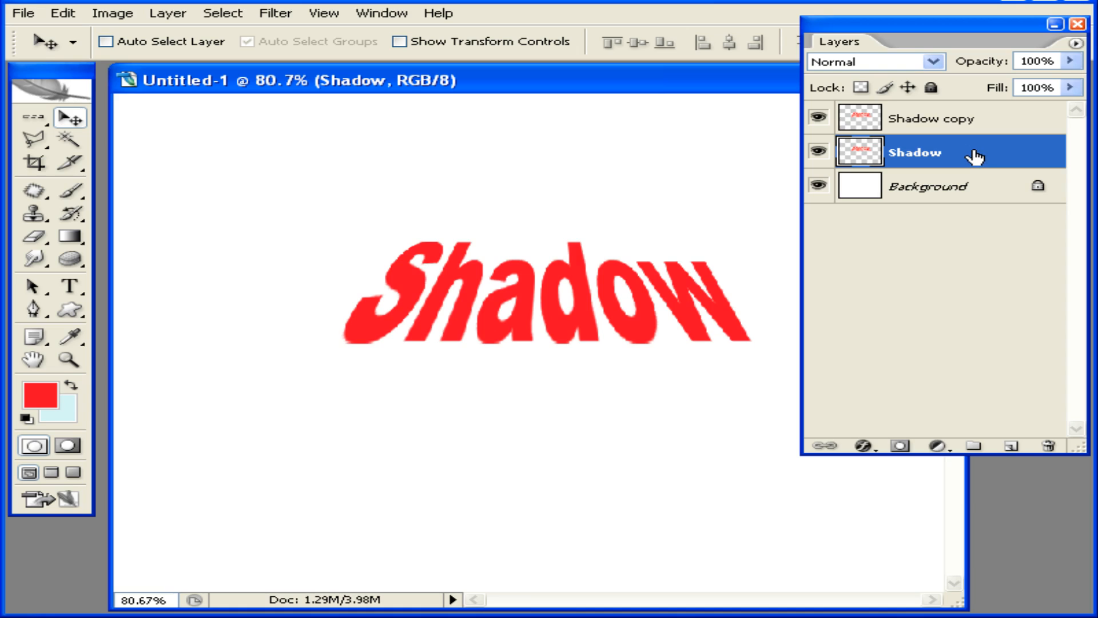
pyautogui.keyDown('ctrl'); pyautogui.click(859, 155); pyautogui.keyUp('ctrl')
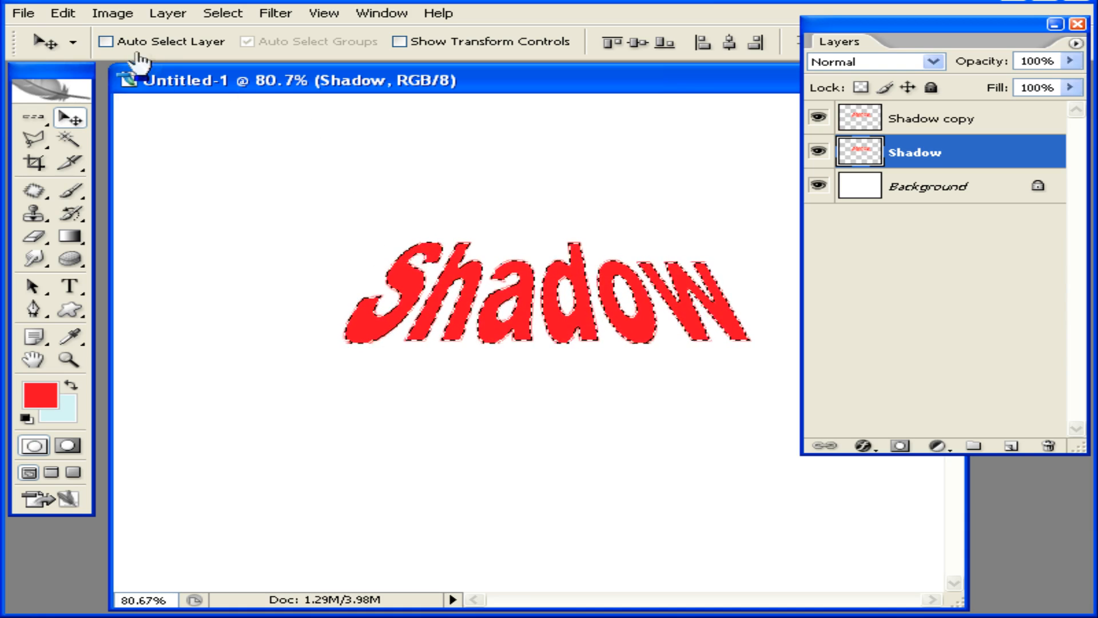
pyautogui.click(64, 21)
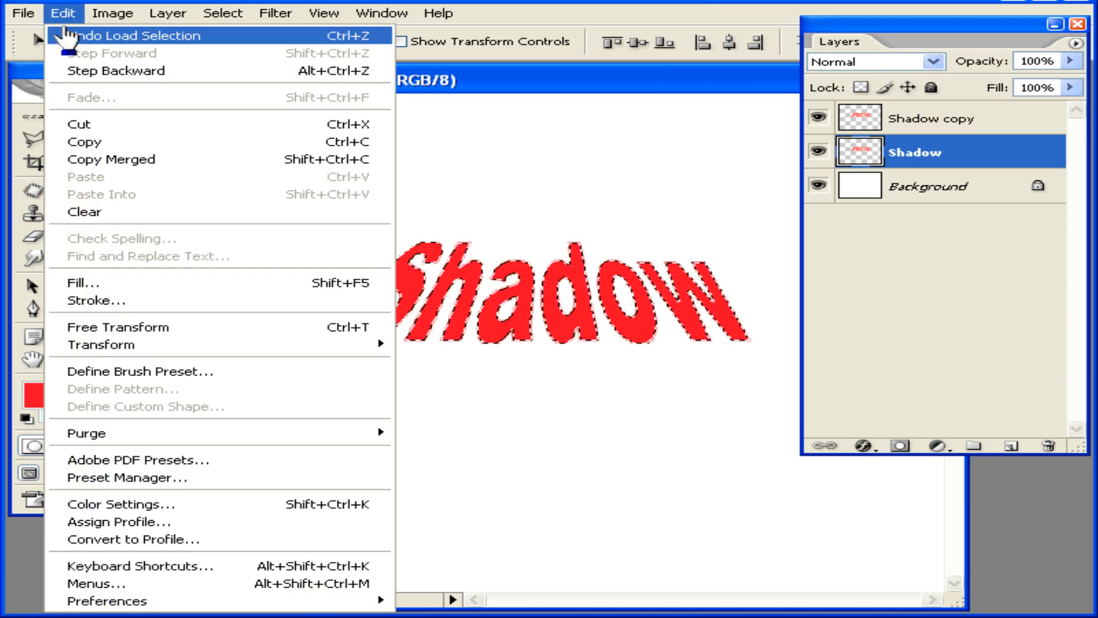
pyautogui.click(77, 285)
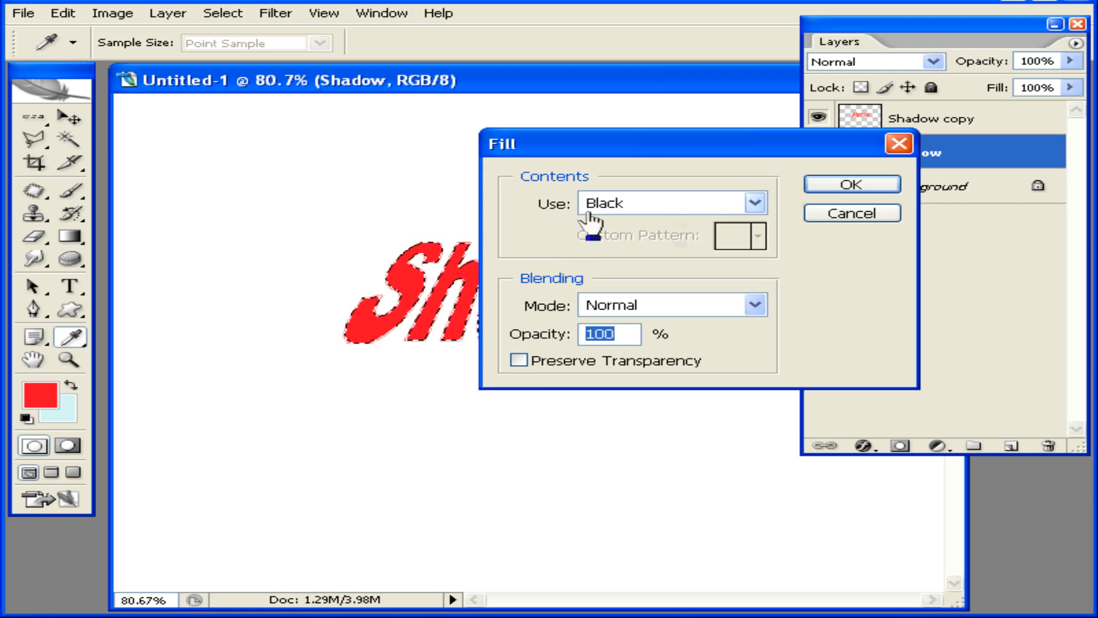
pyautogui.click(755, 204)
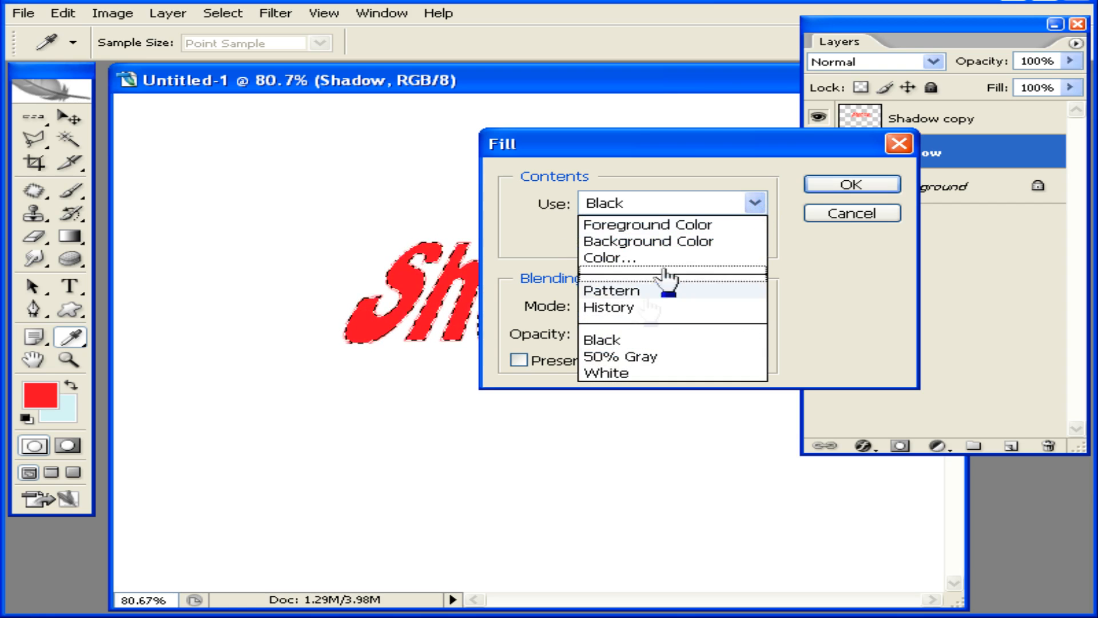
pyautogui.click(625, 341)
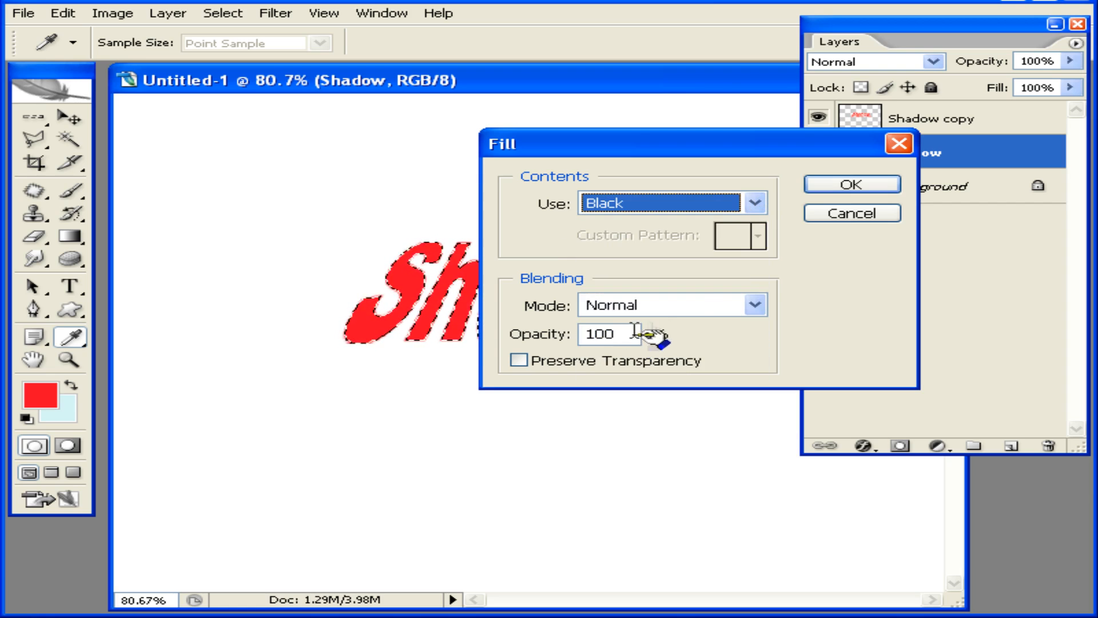
pyautogui.click(852, 185)
pyautogui.press('v')
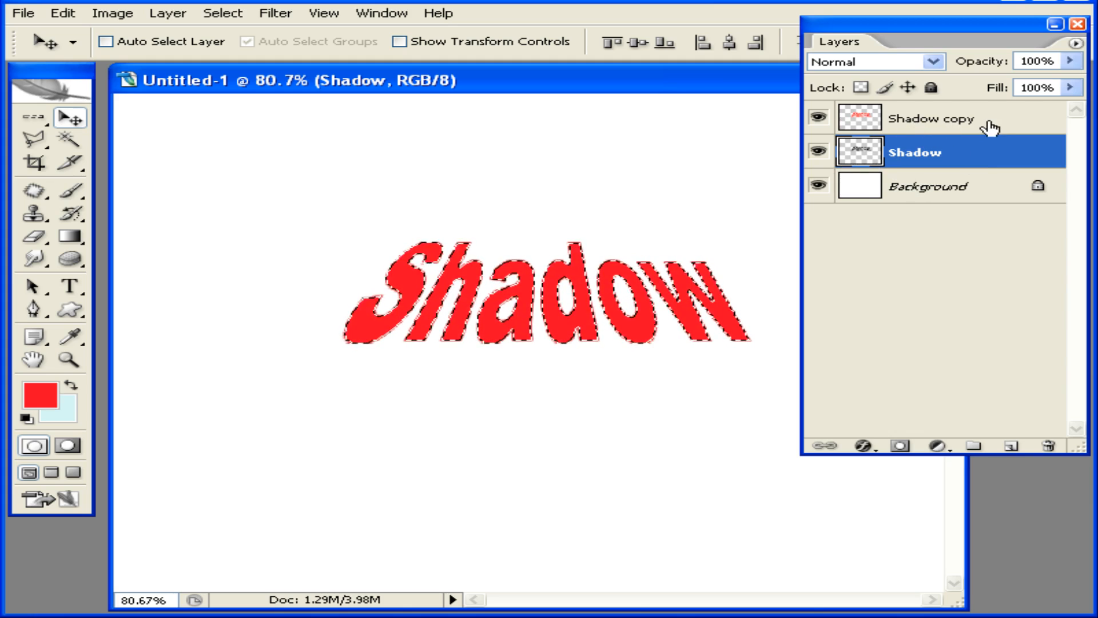
# Hide and reshow the red Shadow copy layer to check the black text beneath, and clear the selection
pyautogui.click(818, 119)
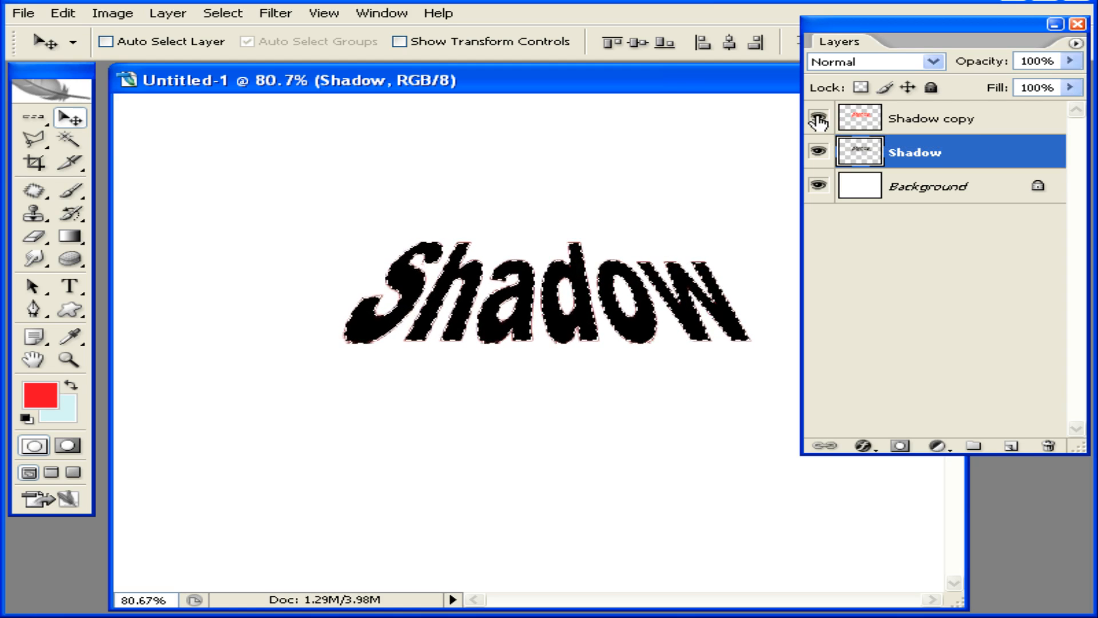
pyautogui.click(818, 119)
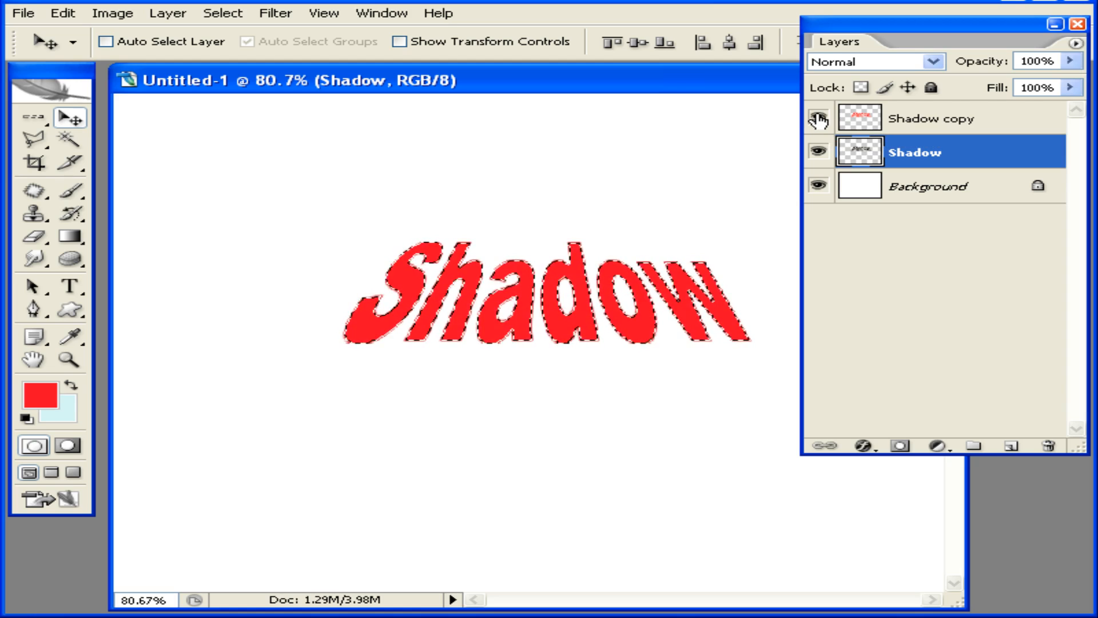
pyautogui.hotkey('ctrl', 'd')
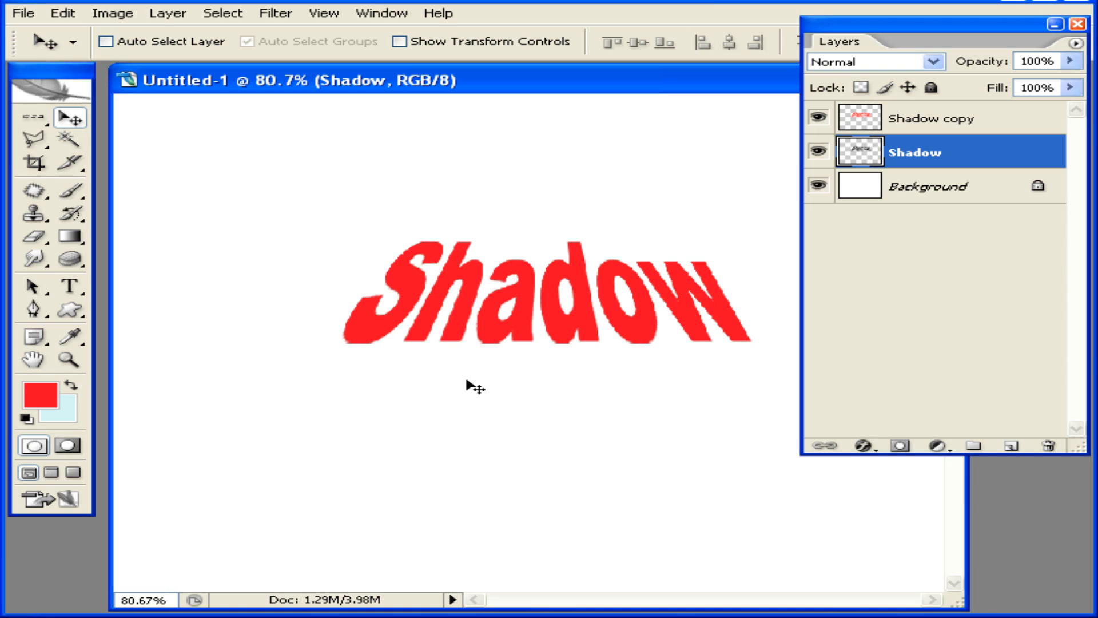
# Nudge the black Shadow layer down and duplicate it 28 times in small downward offsets to build an extruded depth below the red text
pyautogui.press('Down')
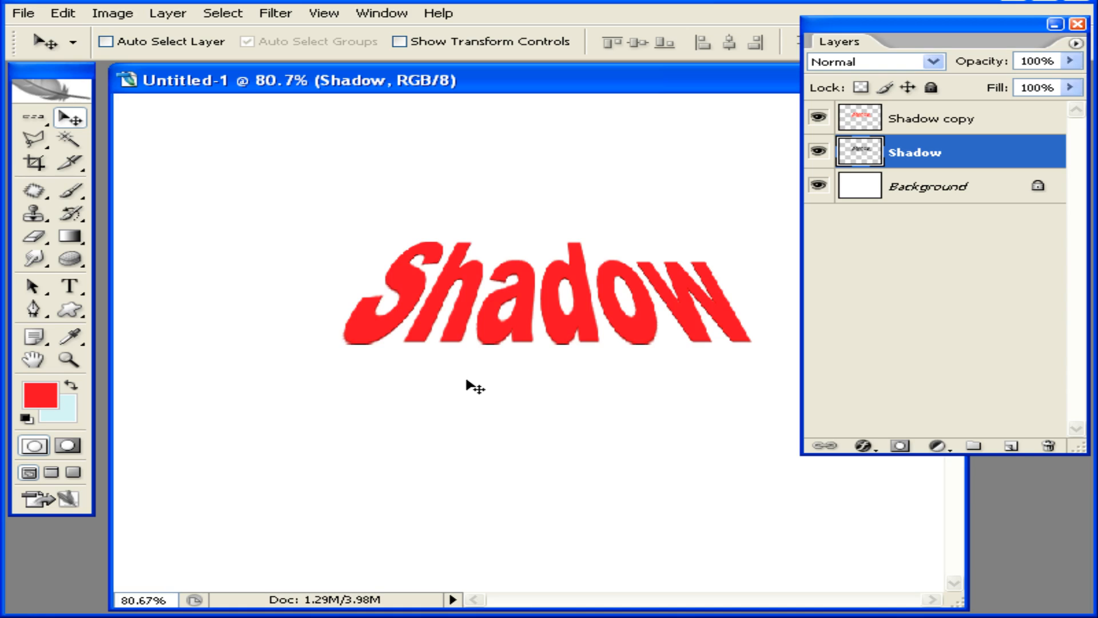
pyautogui.press('alt')
pyautogui.hotkey('alt', 'Down')
pyautogui.hotkey('alt', 'Down')
pyautogui.hotkey('alt', 'Down')
pyautogui.hotkey('alt', 'Down')
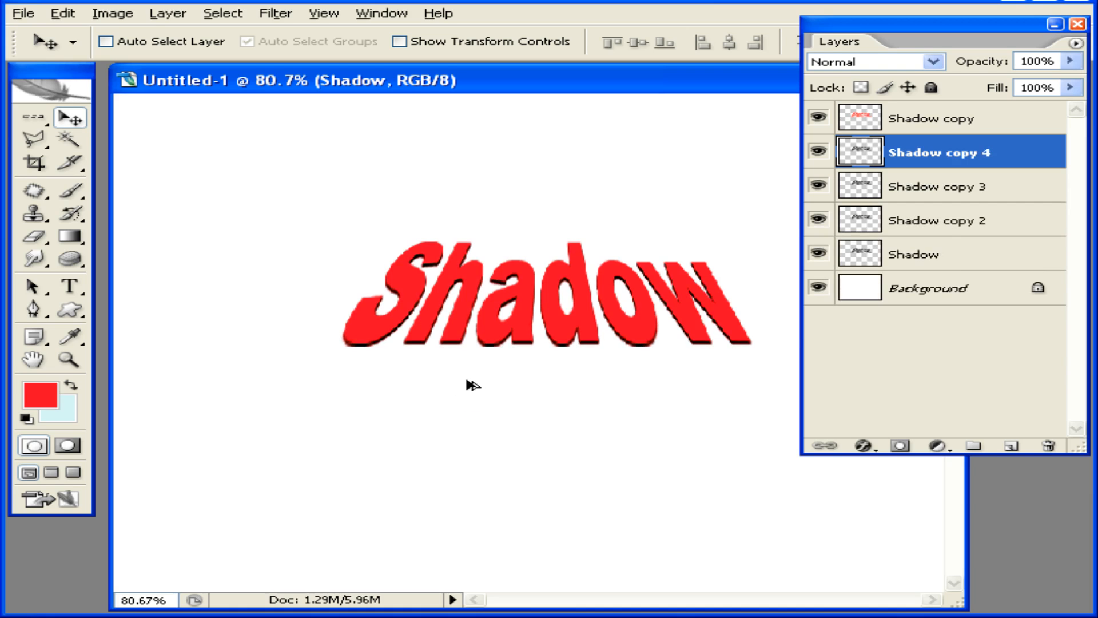
pyautogui.hotkey('alt', 'Down')
pyautogui.hotkey('alt', 'Down')
pyautogui.hotkey('alt', 'Down')
pyautogui.hotkey('alt', 'Down')
pyautogui.hotkey('alt', 'Down')
pyautogui.hotkey('alt', 'Down')
pyautogui.hotkey('alt', 'Down')
pyautogui.hotkey('alt', 'Down')
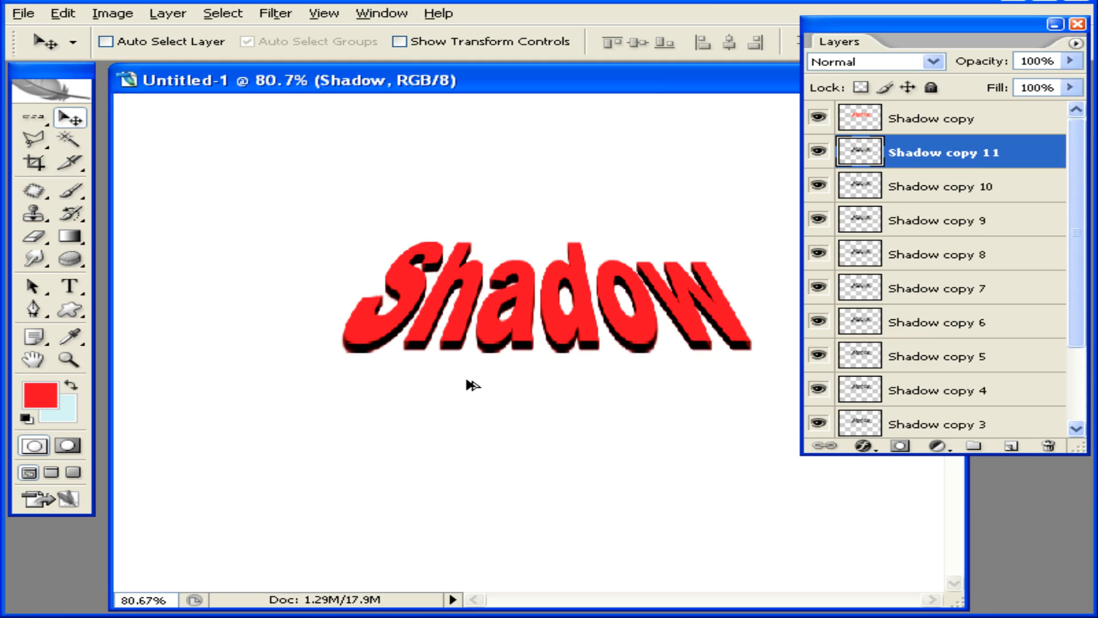
pyautogui.hotkey('alt', 'Down')
pyautogui.hotkey('alt', 'Down')
pyautogui.hotkey('alt', 'Down')
pyautogui.hotkey('alt', 'Down')
pyautogui.hotkey('alt', 'Down')
pyautogui.hotkey('alt', 'Down')
pyautogui.hotkey('alt', 'Down')
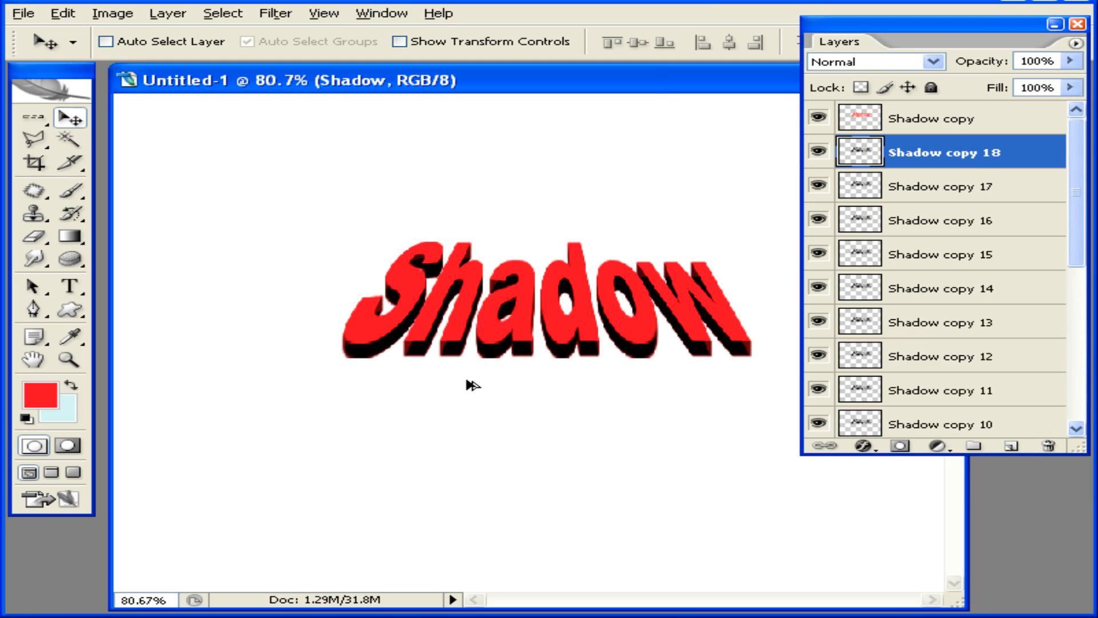
pyautogui.hotkey('alt', 'Down')
pyautogui.hotkey('alt', 'Down')
pyautogui.hotkey('alt', 'Down')
pyautogui.hotkey('alt', 'Down')
pyautogui.hotkey('alt', 'Down')
pyautogui.hotkey('alt', 'Down')
pyautogui.hotkey('alt', 'Down')
pyautogui.hotkey('alt', 'Down')
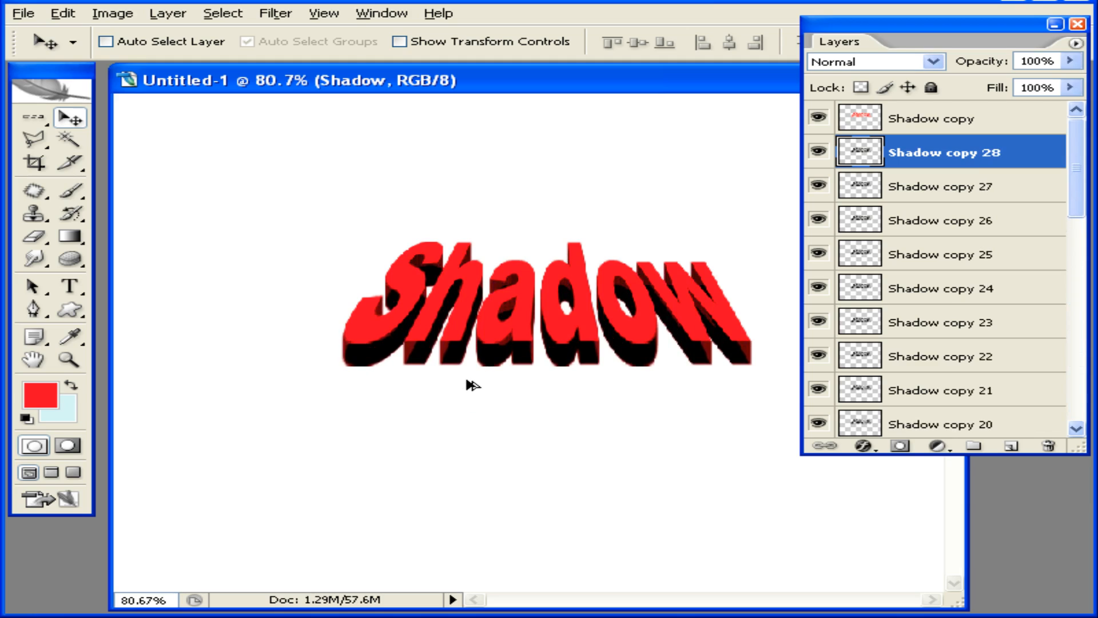
pyautogui.hotkey('alt', 'Down')
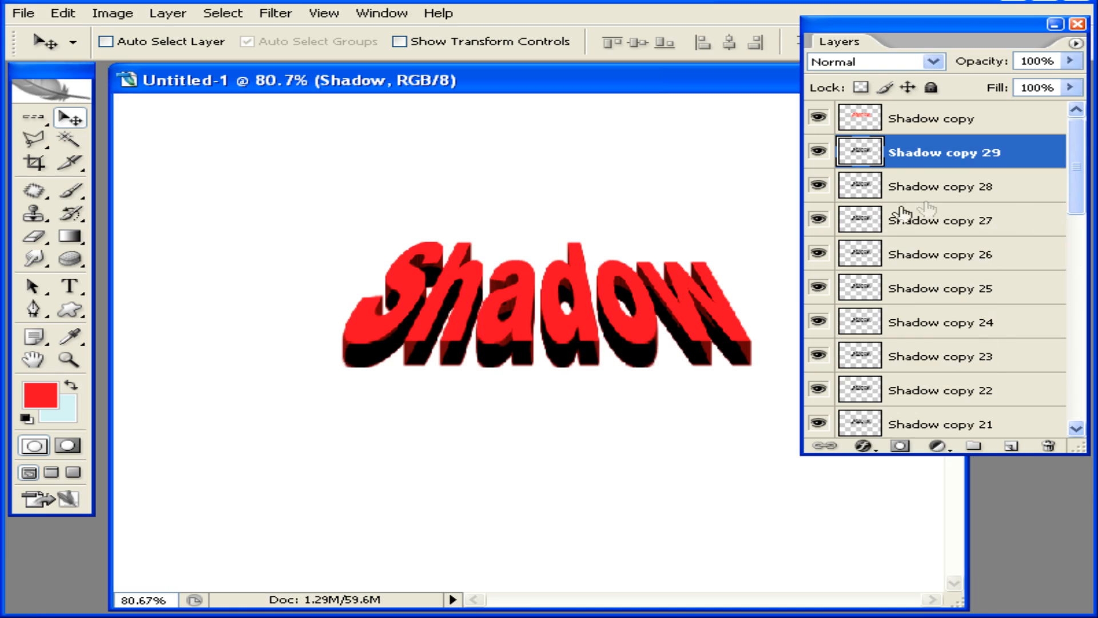
# Hide the red Shadow copy and Background layers, and merge all the visible black Shadow layers into one
pyautogui.click(819, 120)
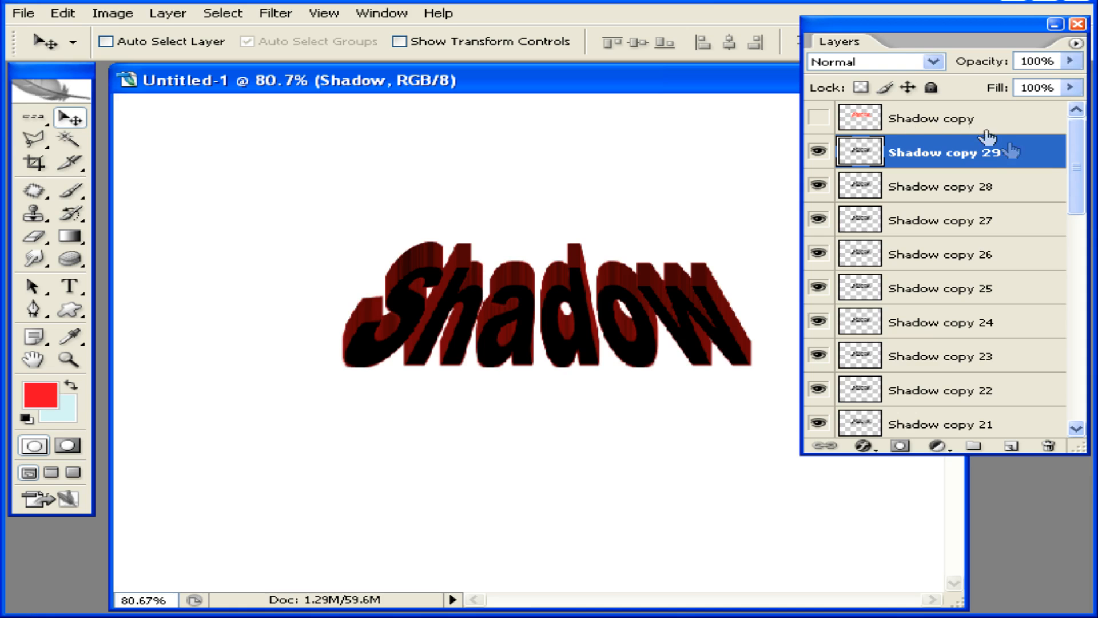
pyautogui.moveTo(1075, 140); pyautogui.dragTo(1071, 360)
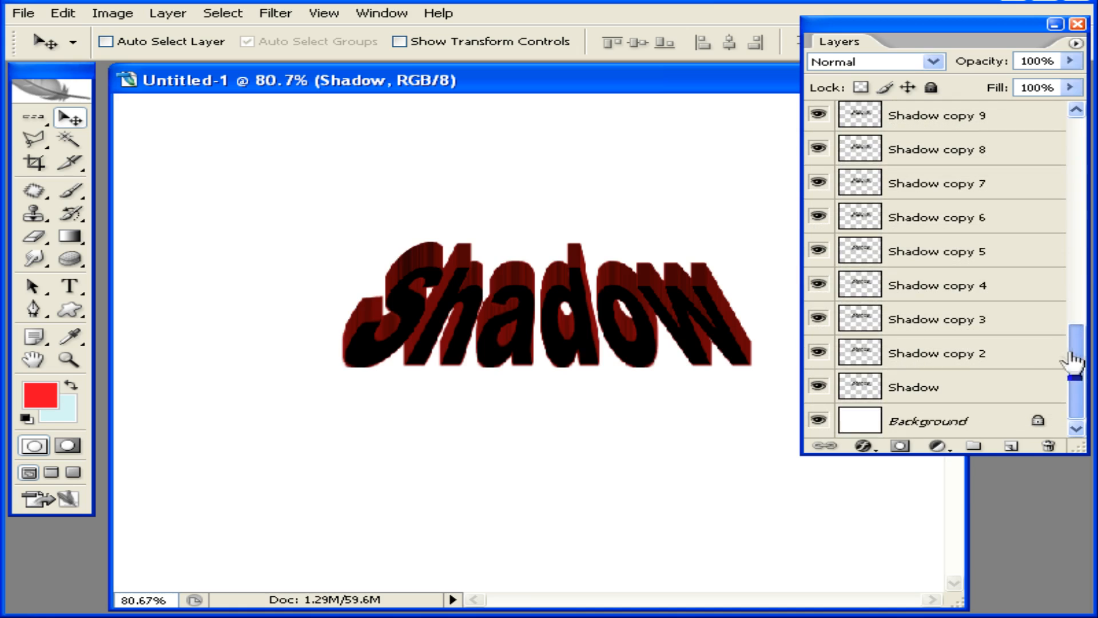
pyautogui.click(818, 421)
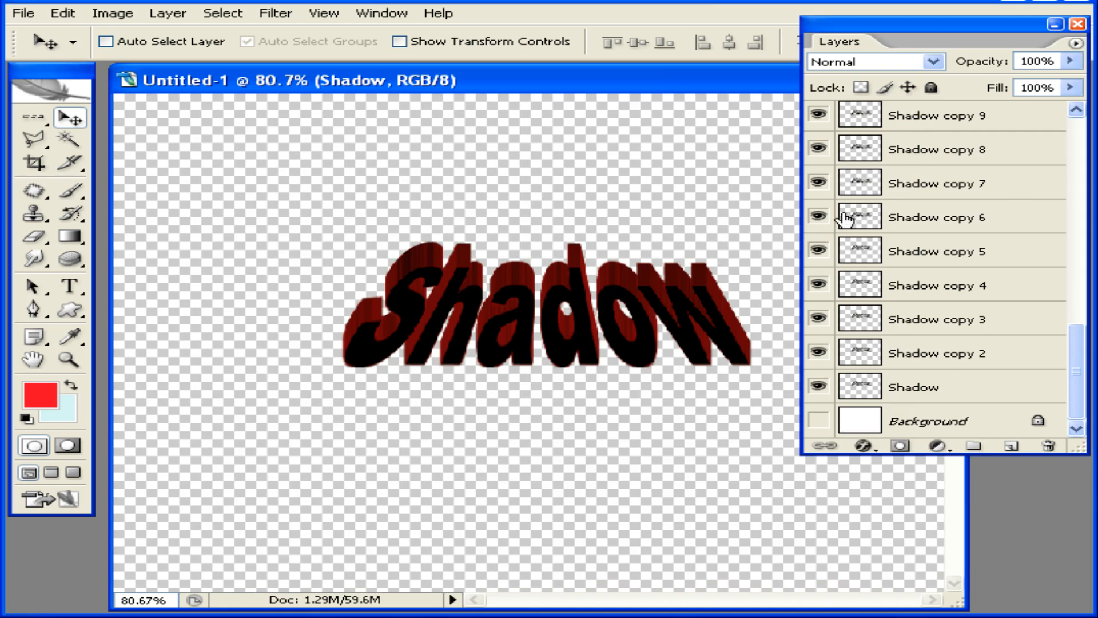
pyautogui.moveTo(945, 29); pyautogui.dragTo(657, 40)
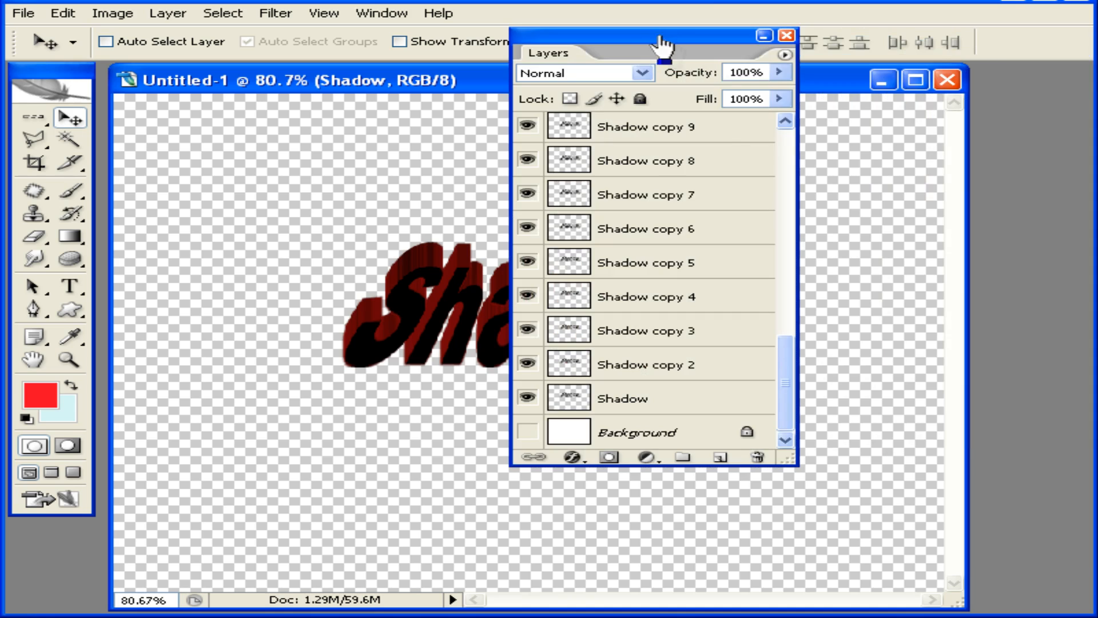
pyautogui.click(785, 59)
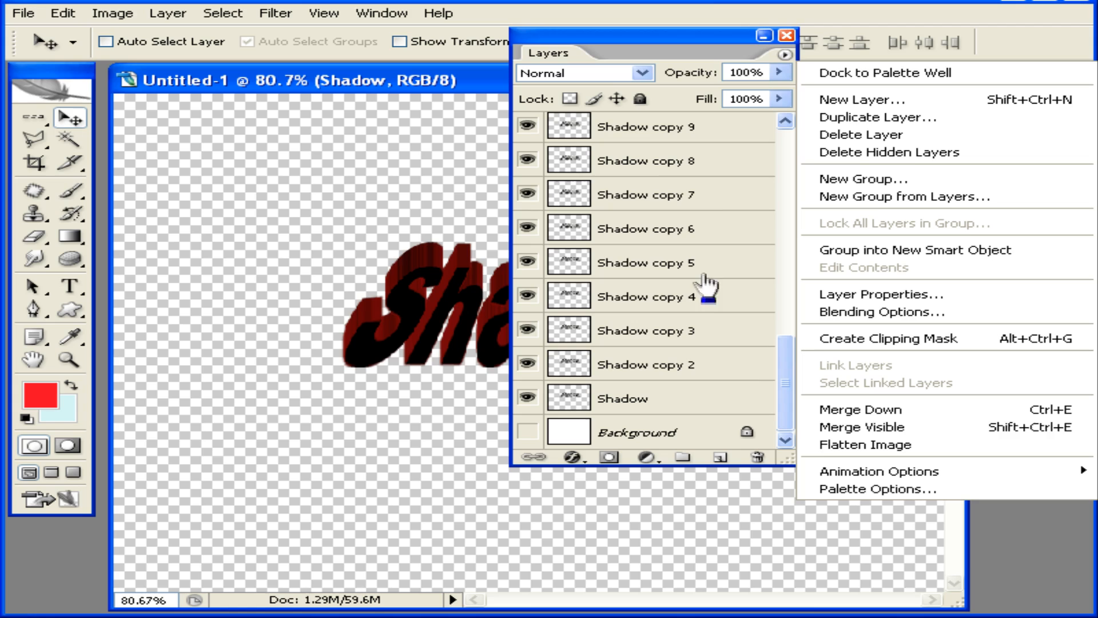
pyautogui.click(875, 429)
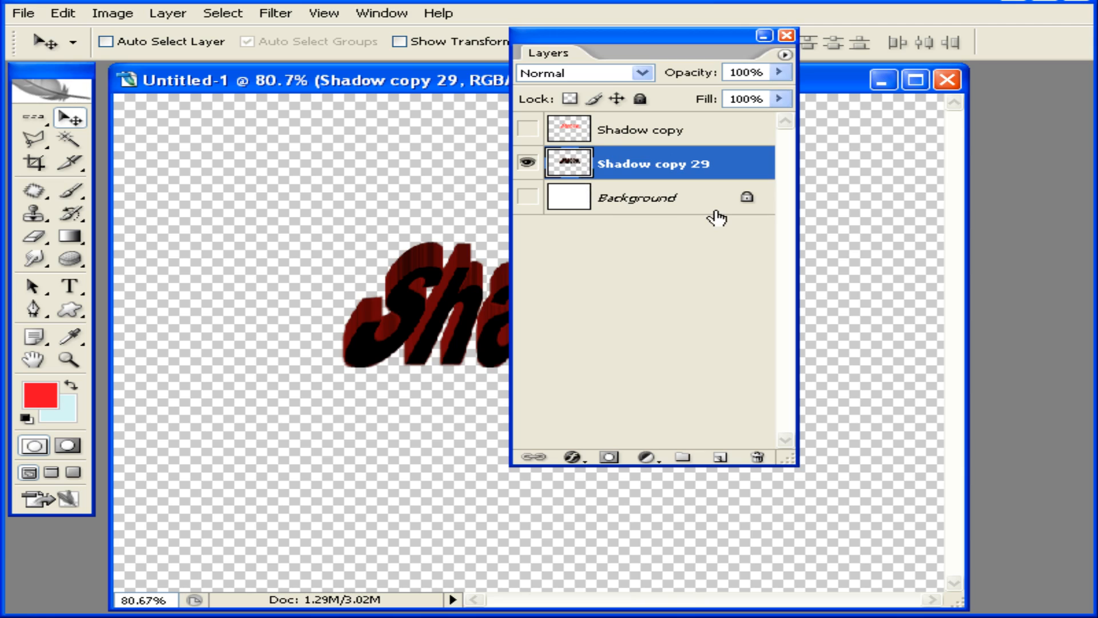
# Show the red Shadow copy and Background layers again and move the Layers palette clear of the text
pyautogui.click(527, 130)
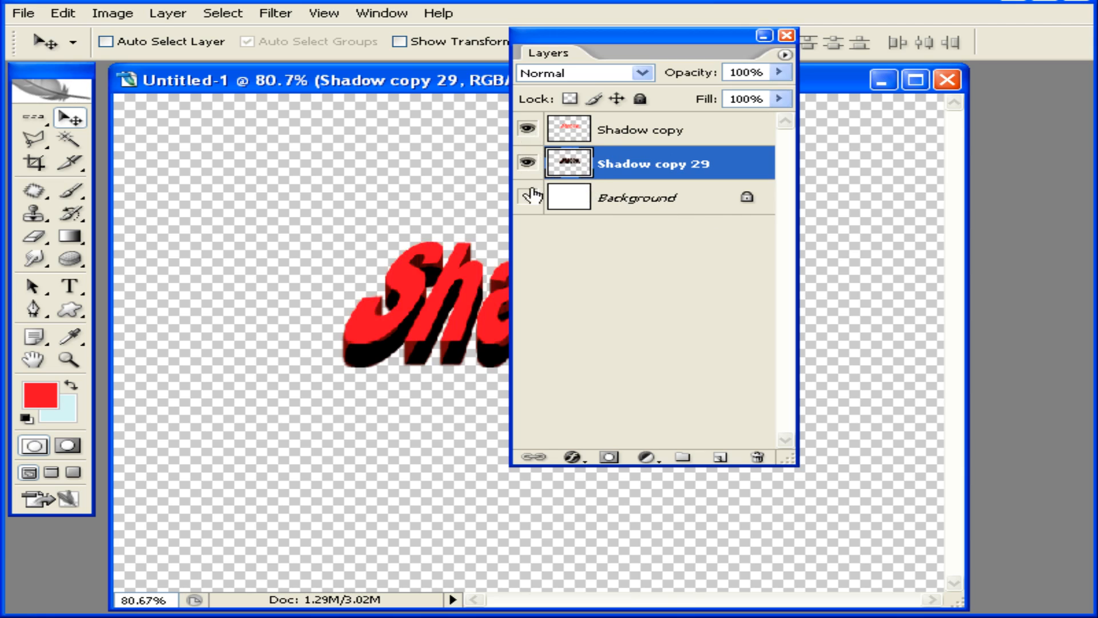
pyautogui.click(528, 196)
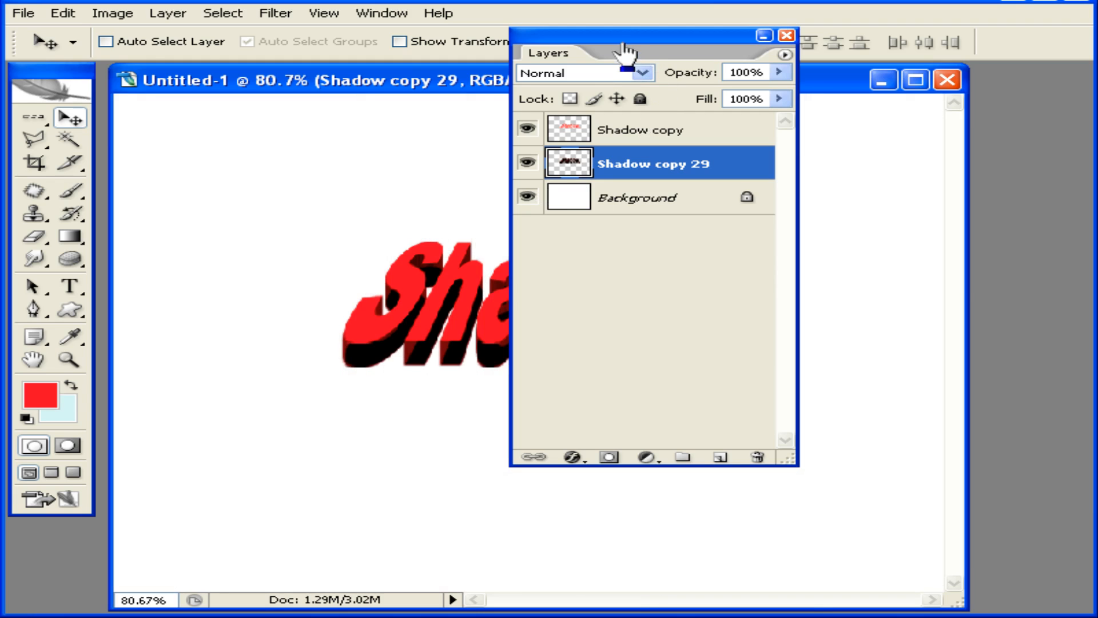
pyautogui.moveTo(610, 37); pyautogui.dragTo(913, 40)
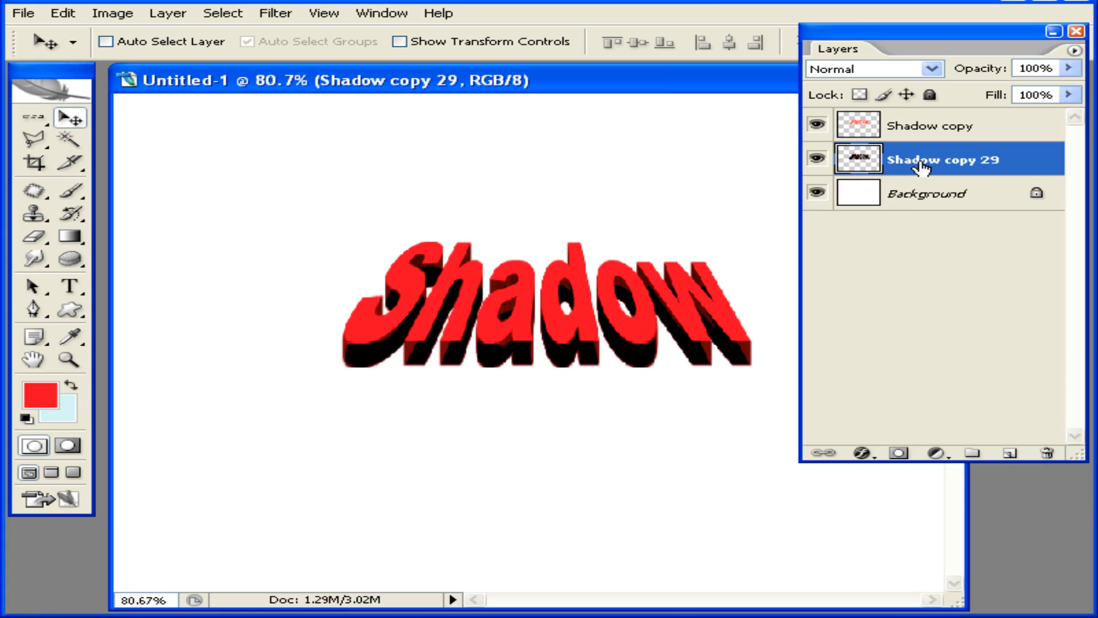
# Load the merged shadow layer's shape as a selection, fill it with solid black at 100% opacity, and deselect
pyautogui.keyDown('ctrl'); pyautogui.click(858, 161); pyautogui.keyUp('ctrl')
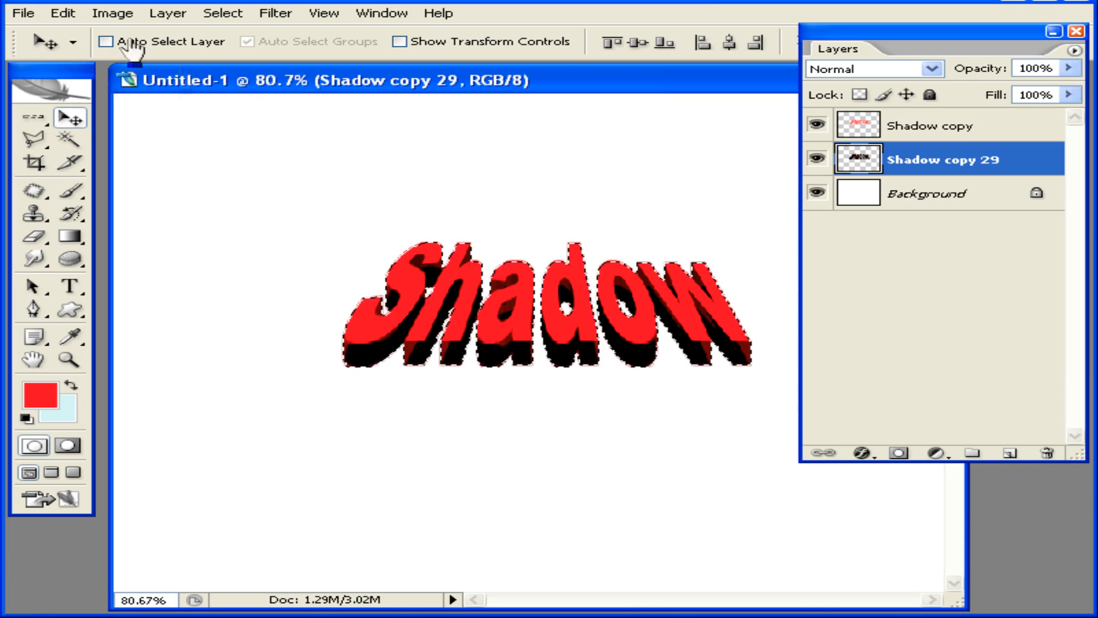
pyautogui.click(68, 16)
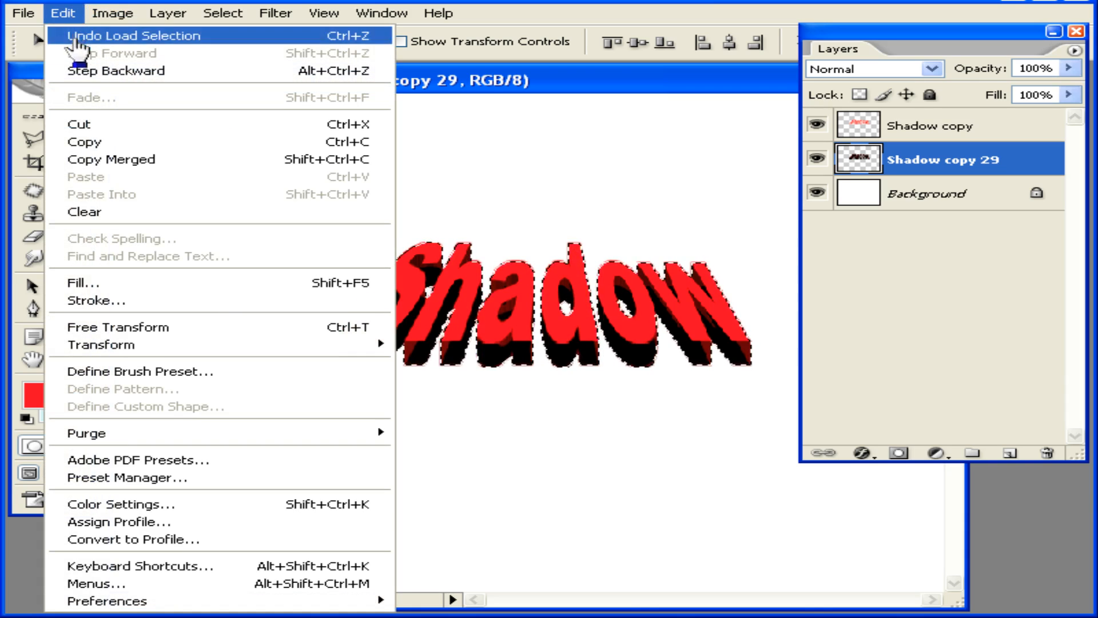
pyautogui.click(91, 286)
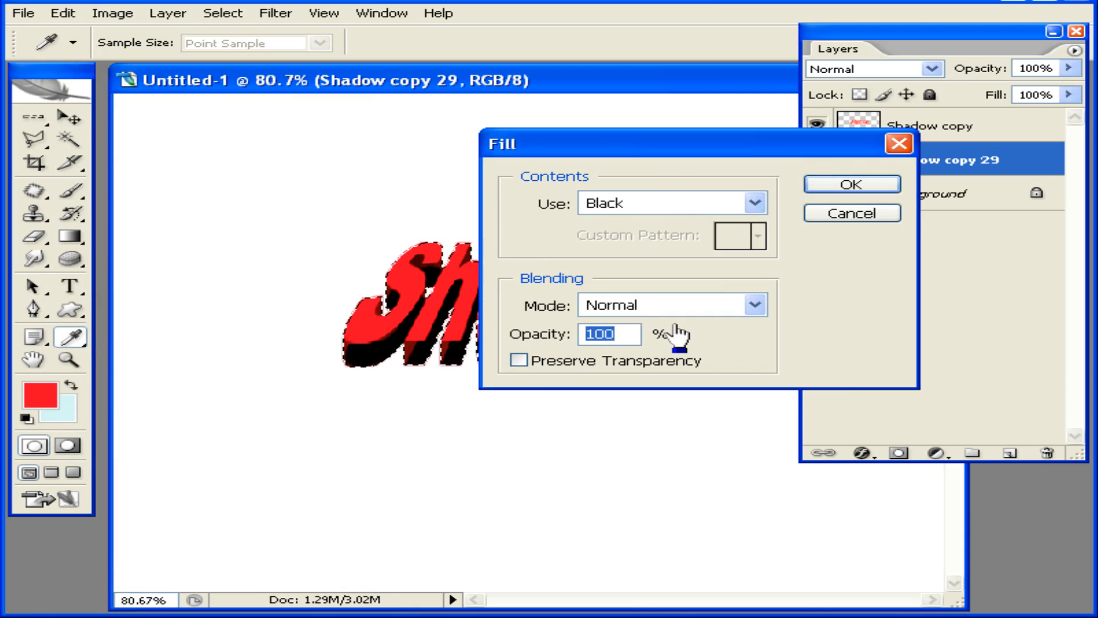
pyautogui.click(855, 186)
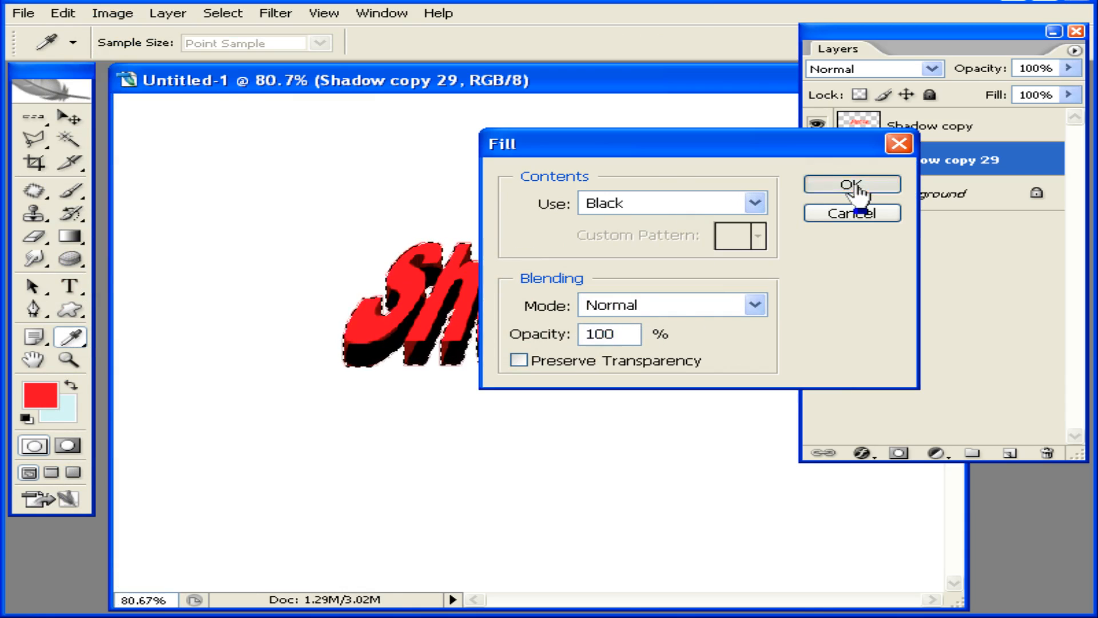
pyautogui.press('v')
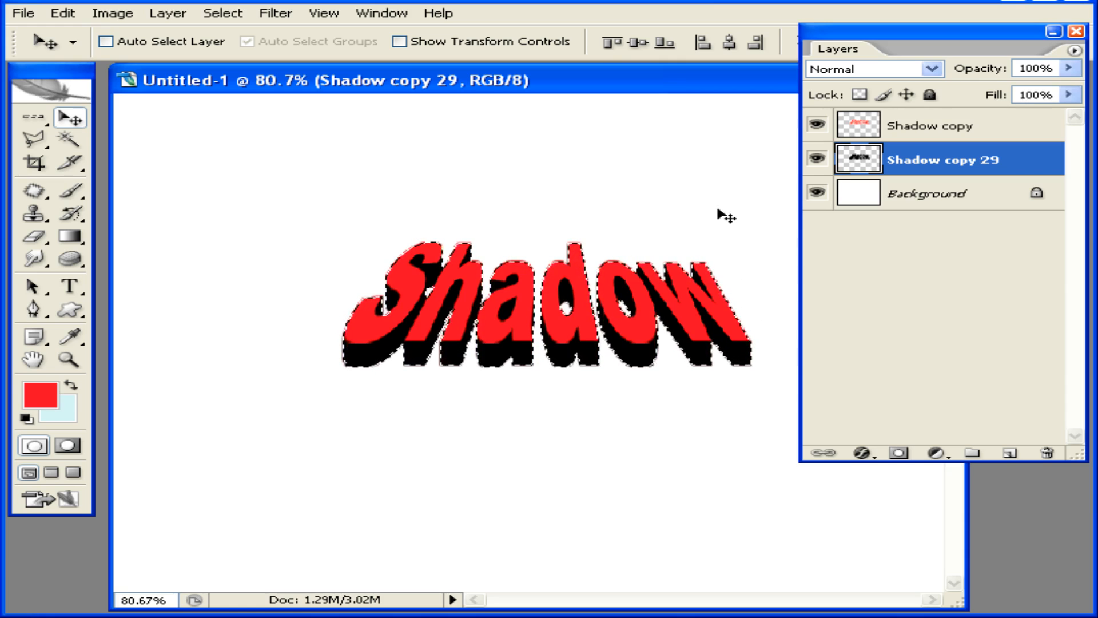
pyautogui.hotkey('ctrl', 'd')
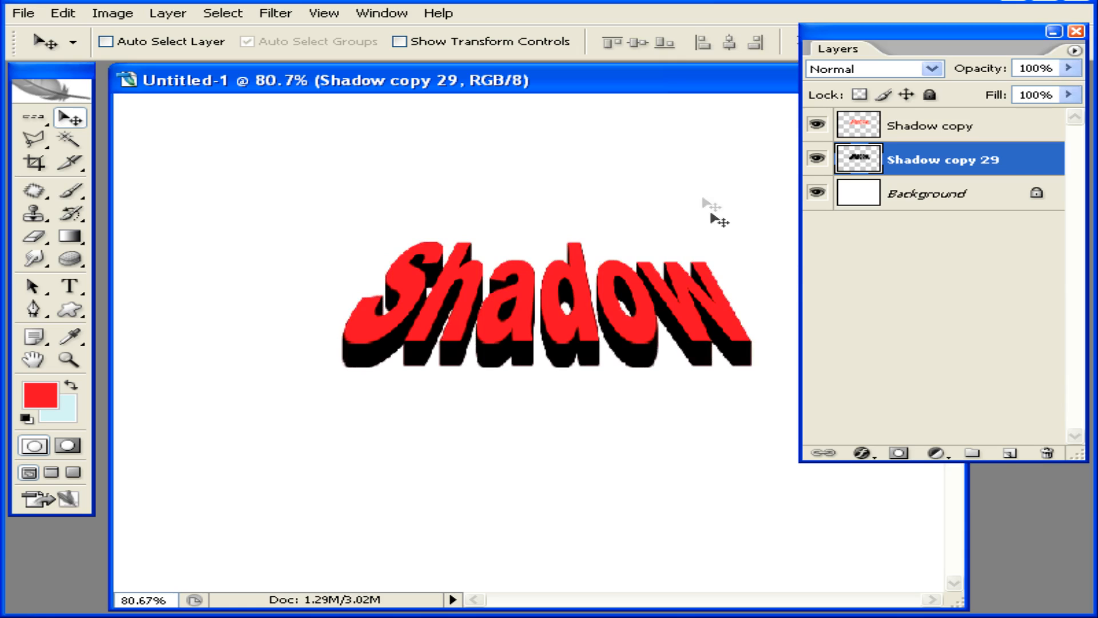
# Make the Background layer active and set the foreground color to a medium blue
pyautogui.click(995, 200)
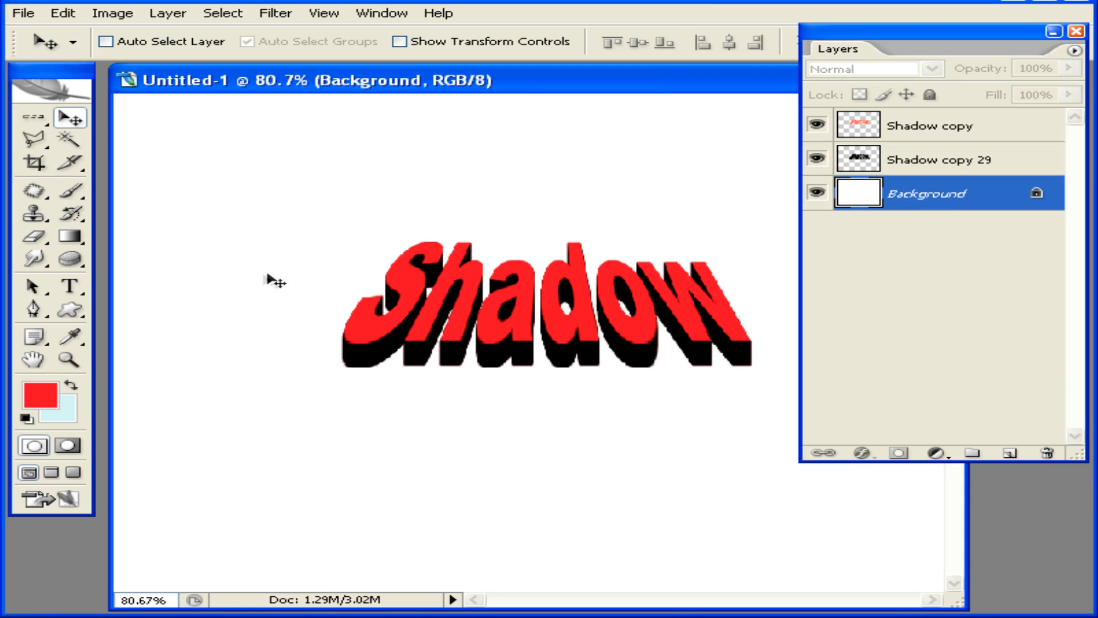
pyautogui.click(41, 396)
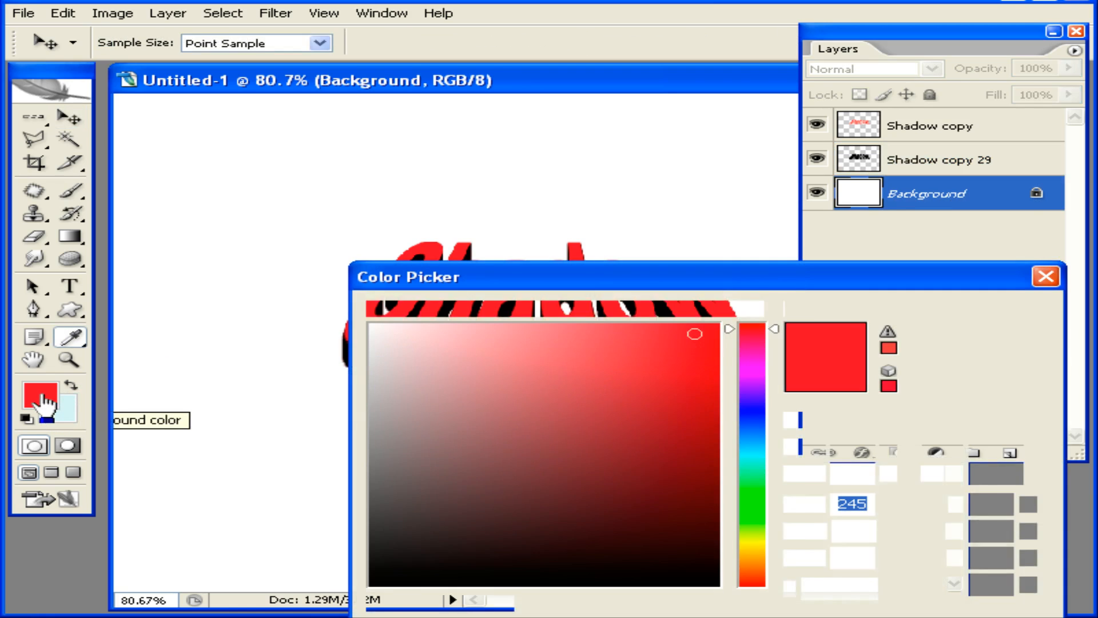
pyautogui.click(751, 418)
pyautogui.click(592, 342)
pyautogui.click(984, 310)
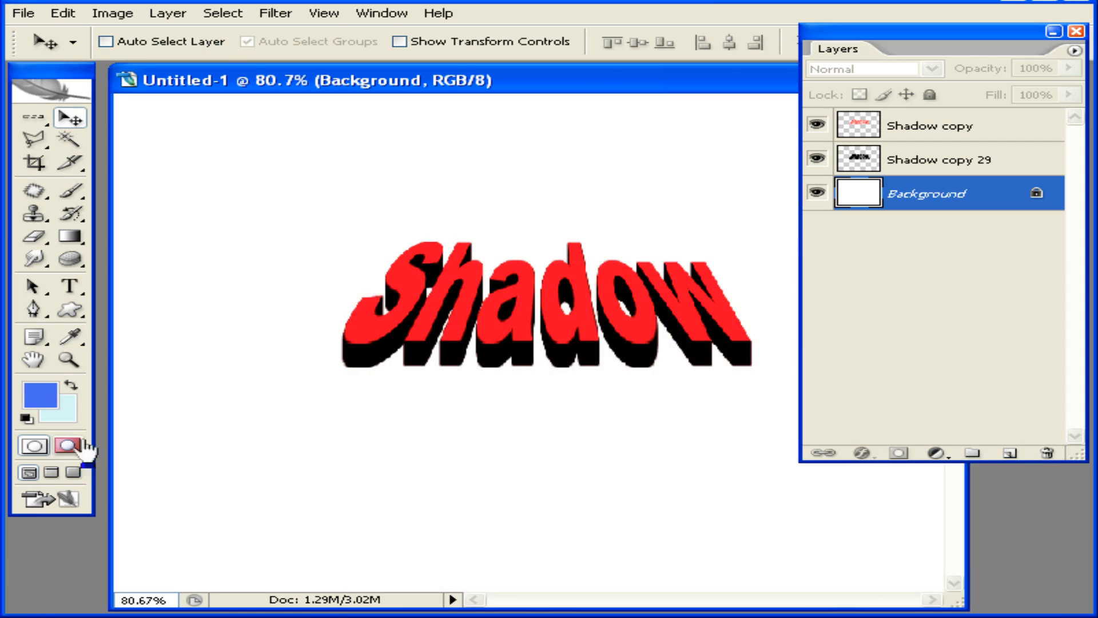
# Use pale cyan #dff6f6 as the background color and draw a linear Foreground to Background gradient across the Background layer from upper-left to lower-right corner
pyautogui.click(69, 421)
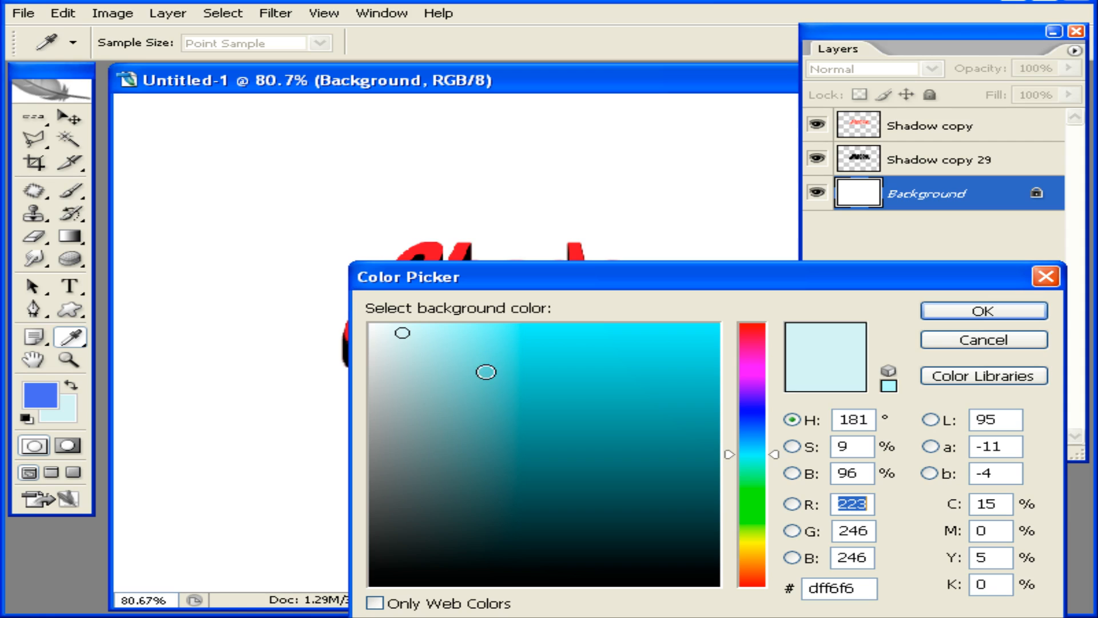
pyautogui.click(944, 314)
pyautogui.press('v')
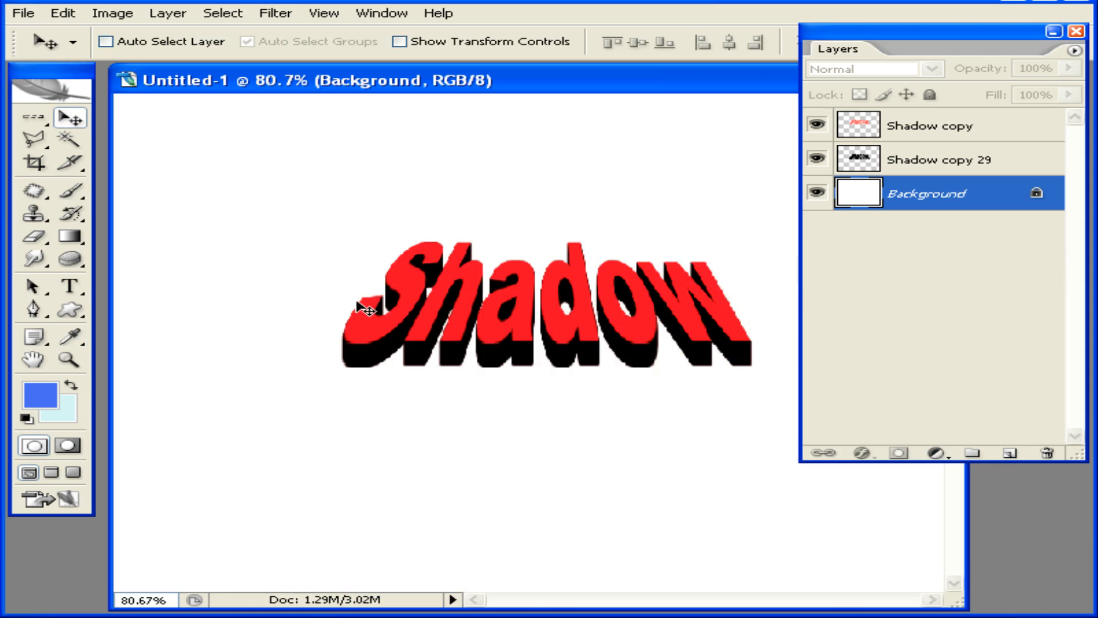
pyautogui.press('g')
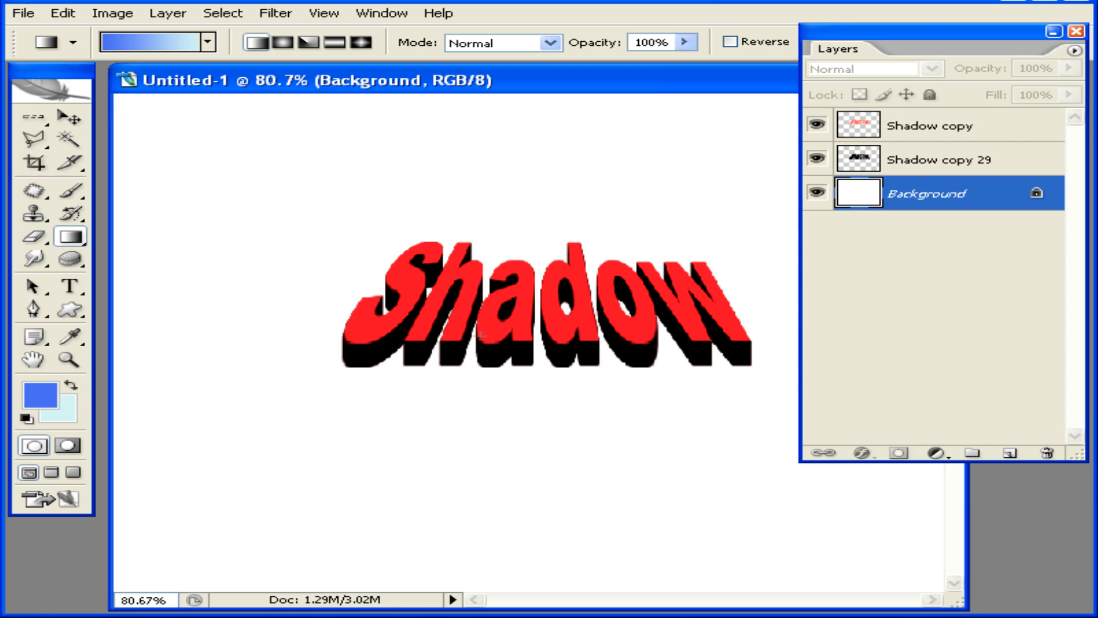
pyautogui.click(124, 53)
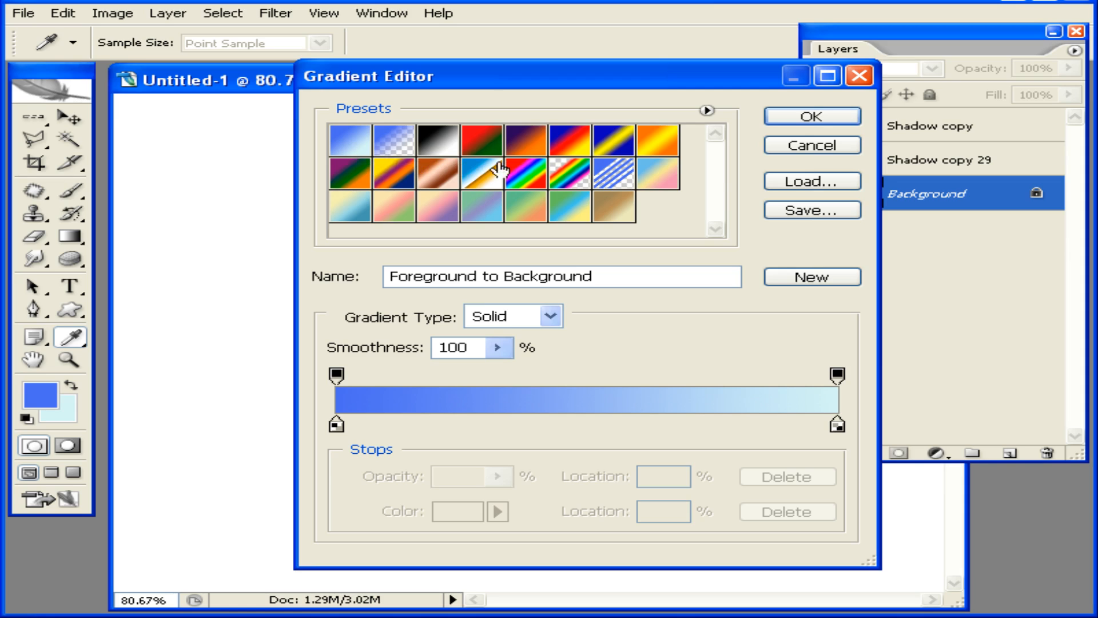
pyautogui.click(801, 117)
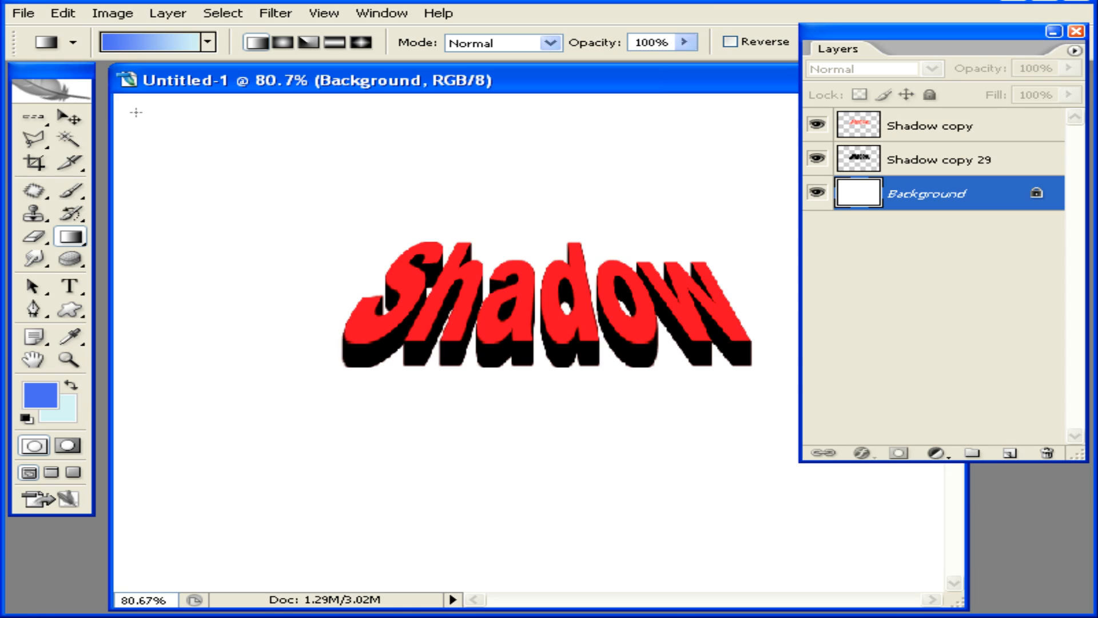
pyautogui.moveTo(137, 113); pyautogui.dragTo(927, 579)
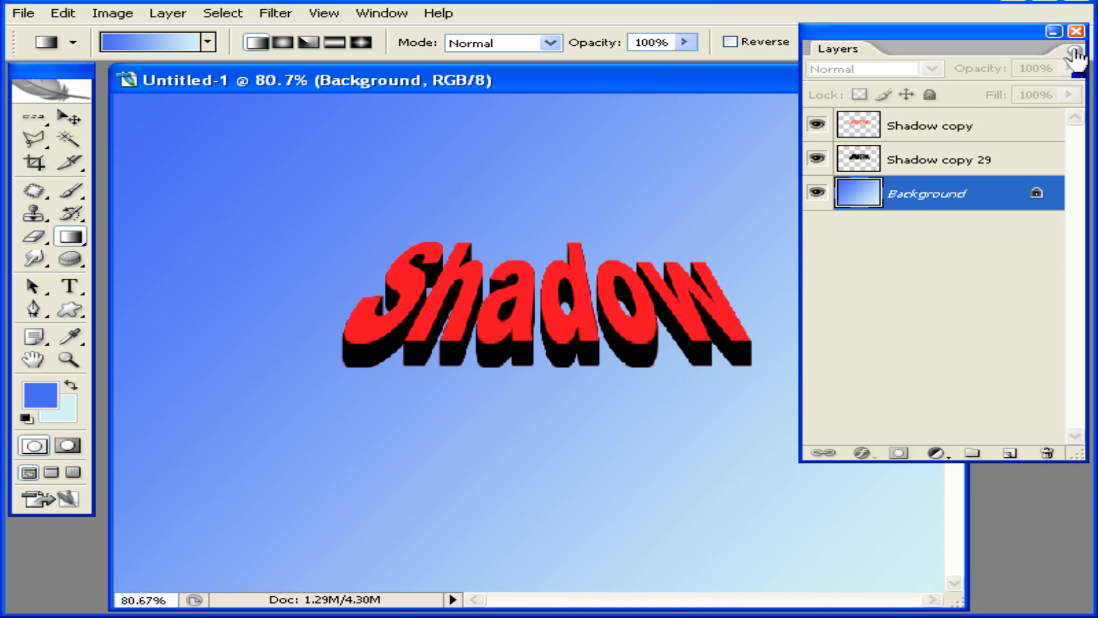
# Flatten the image into a single Background layer and move the Layers palette clear of the Shadow text
pyautogui.moveTo(1020, 41); pyautogui.dragTo(648, 85)
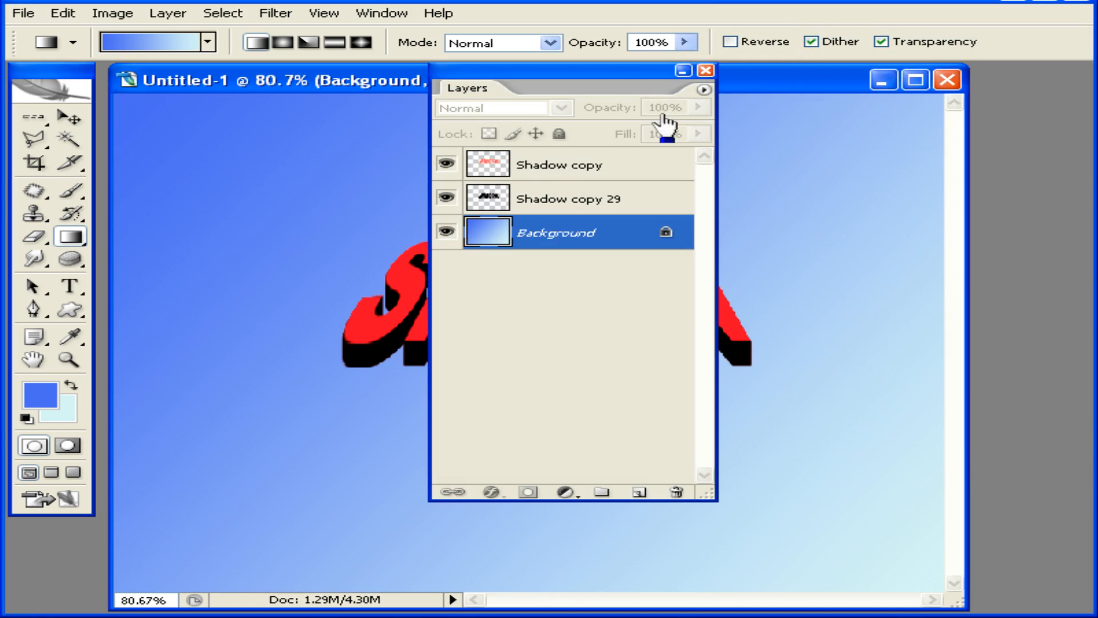
pyautogui.click(704, 90)
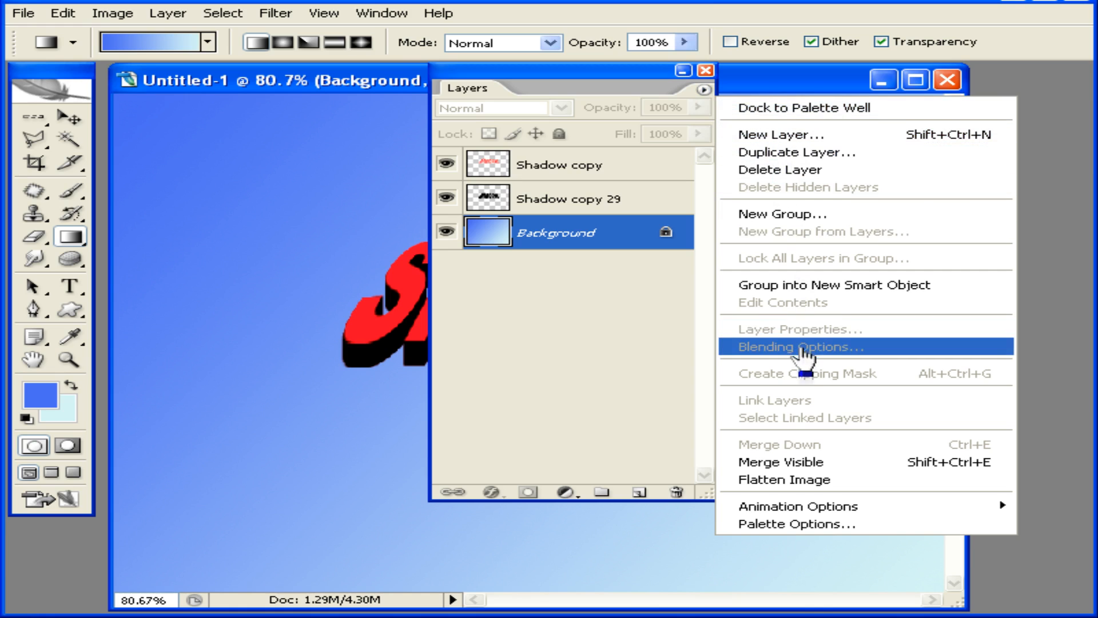
pyautogui.click(800, 490)
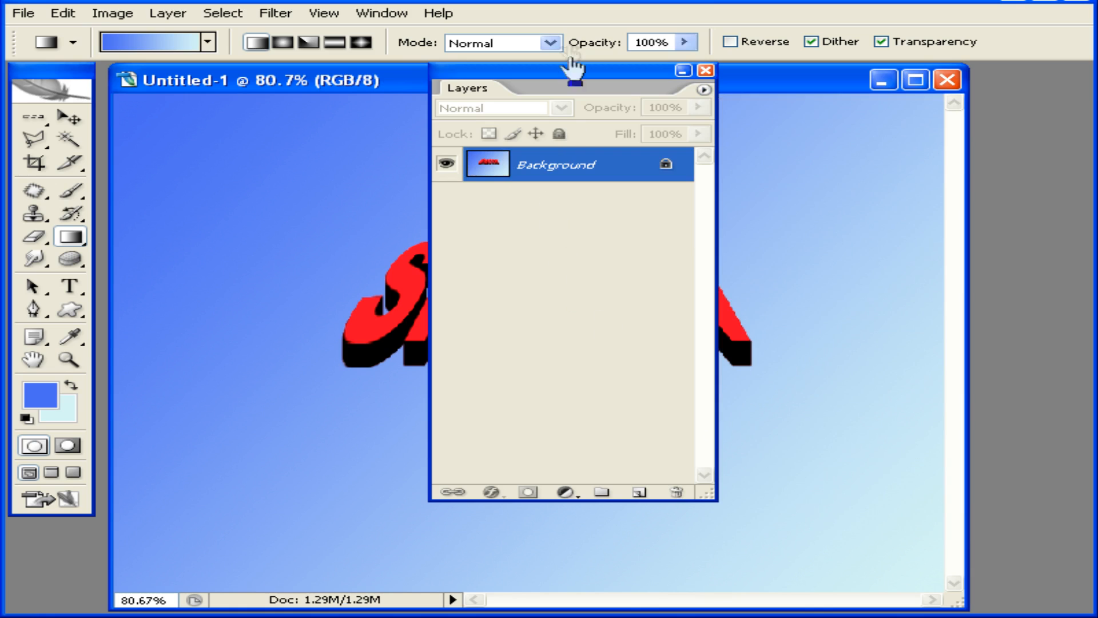
pyautogui.moveTo(557, 77); pyautogui.dragTo(915, 94)
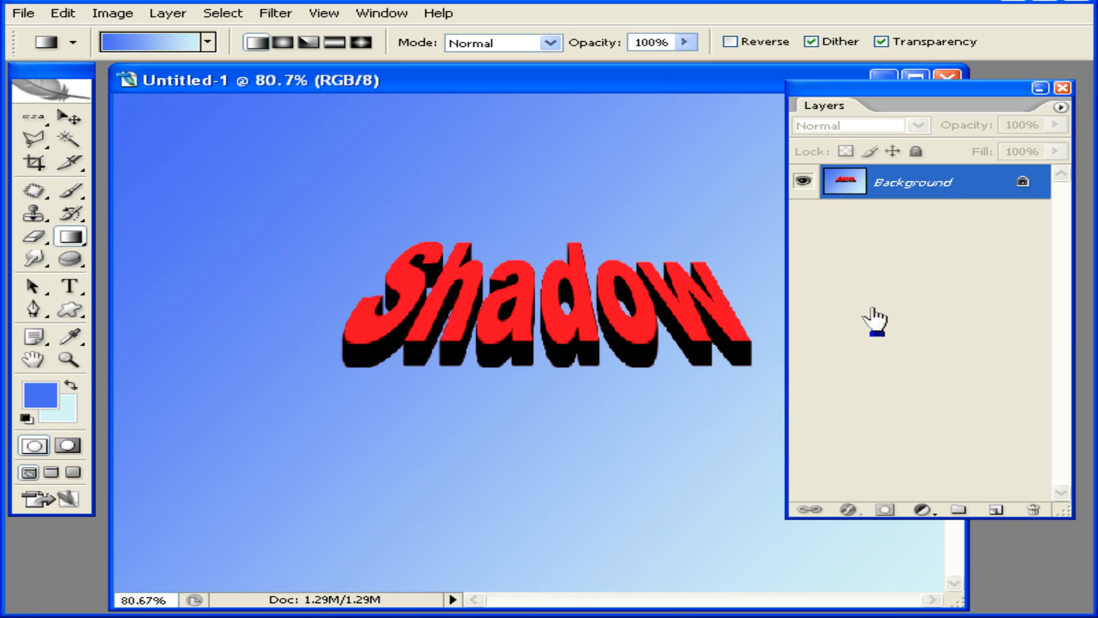